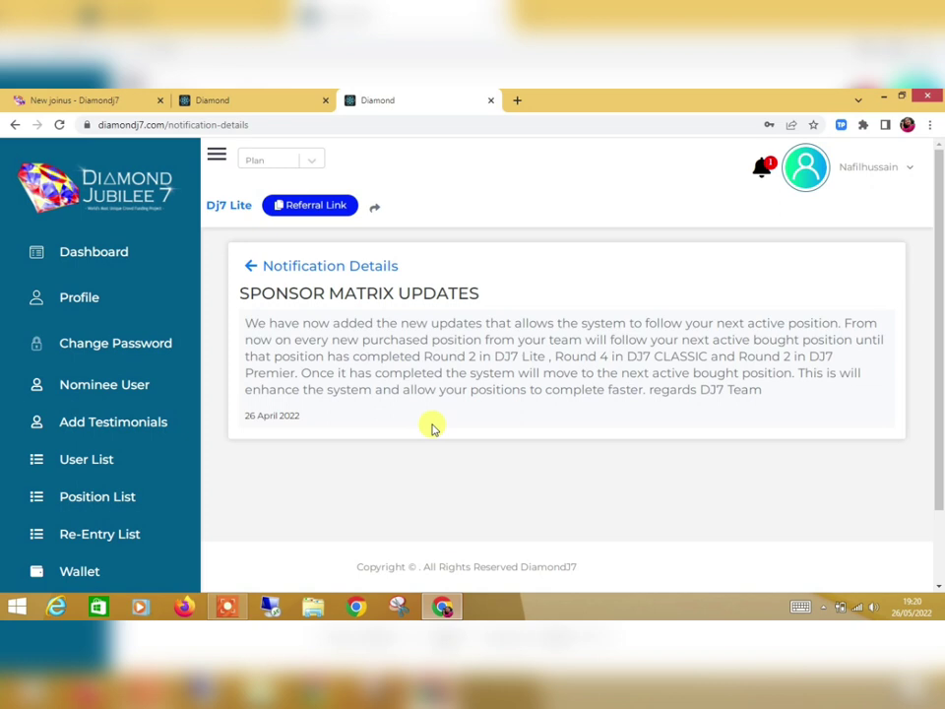
Step: Leave the notification details, open the dashboard and review the Your Sponsor and Your Downline sections
{"action": "left_click", "coordinate": [247, 268]}
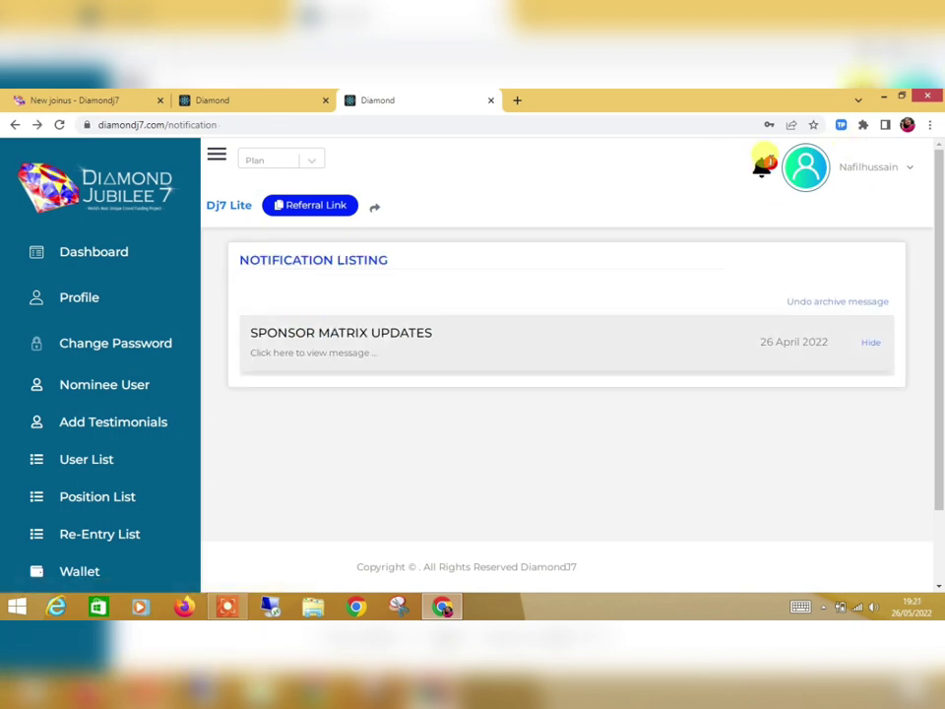
{"action": "left_click", "coordinate": [111, 258]}
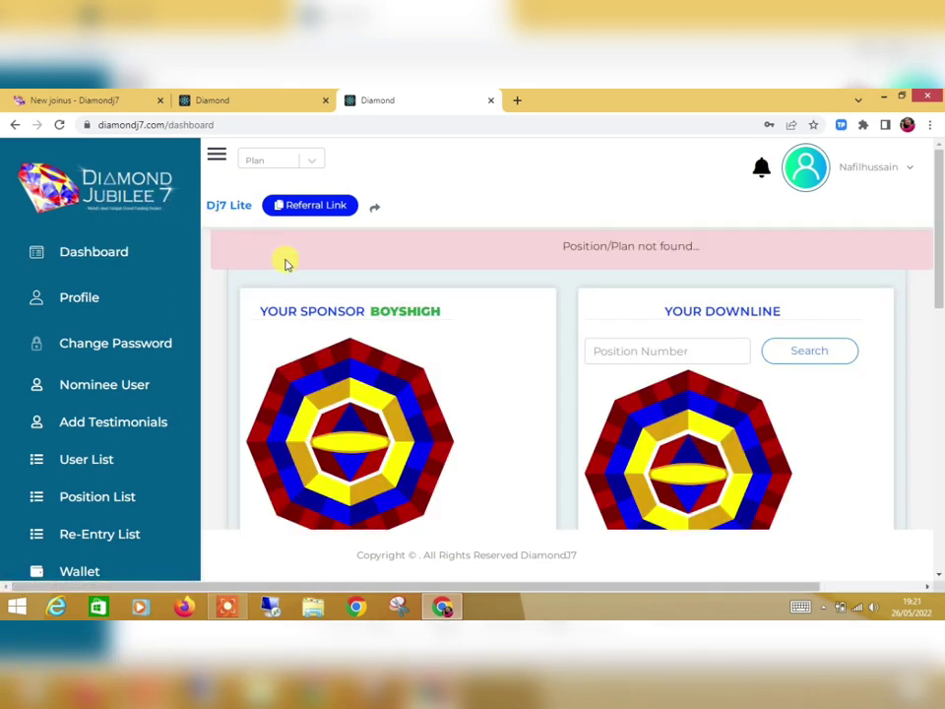
{"action": "left_click_drag", "start_coordinate": [258, 311], "coordinate": [461, 310]}
{"action": "left_click", "coordinate": [461, 310]}
{"action": "scroll", "coordinate": [455, 325], "scroll_direction": "down", "scroll_amount": 1}
{"action": "scroll", "coordinate": [456, 330], "scroll_direction": "down", "scroll_amount": 1}
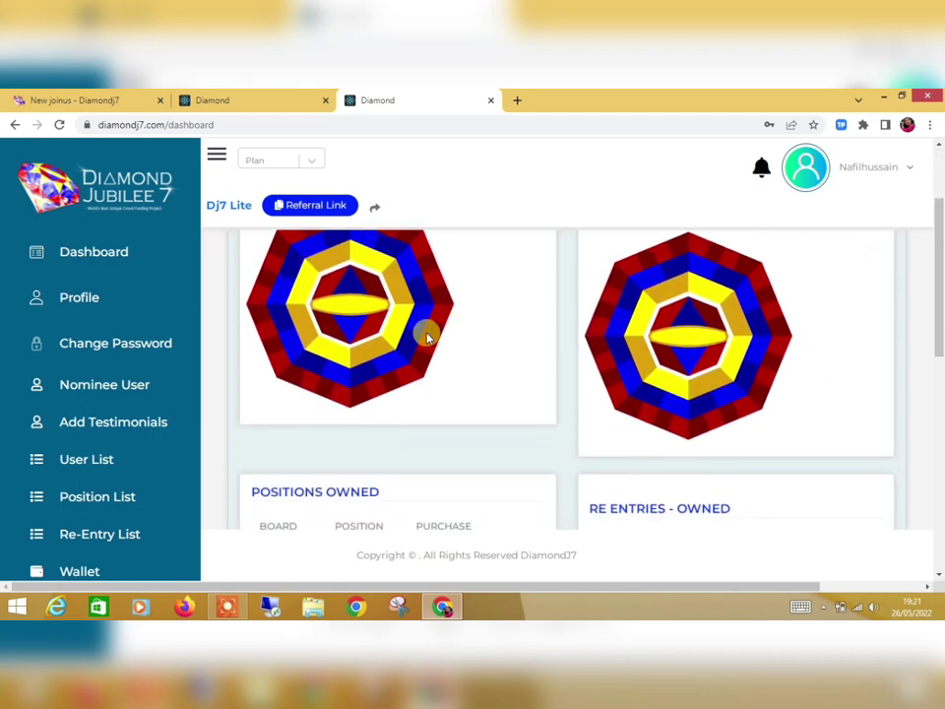
{"action": "scroll", "coordinate": [426, 331], "scroll_direction": "up", "scroll_amount": 1}
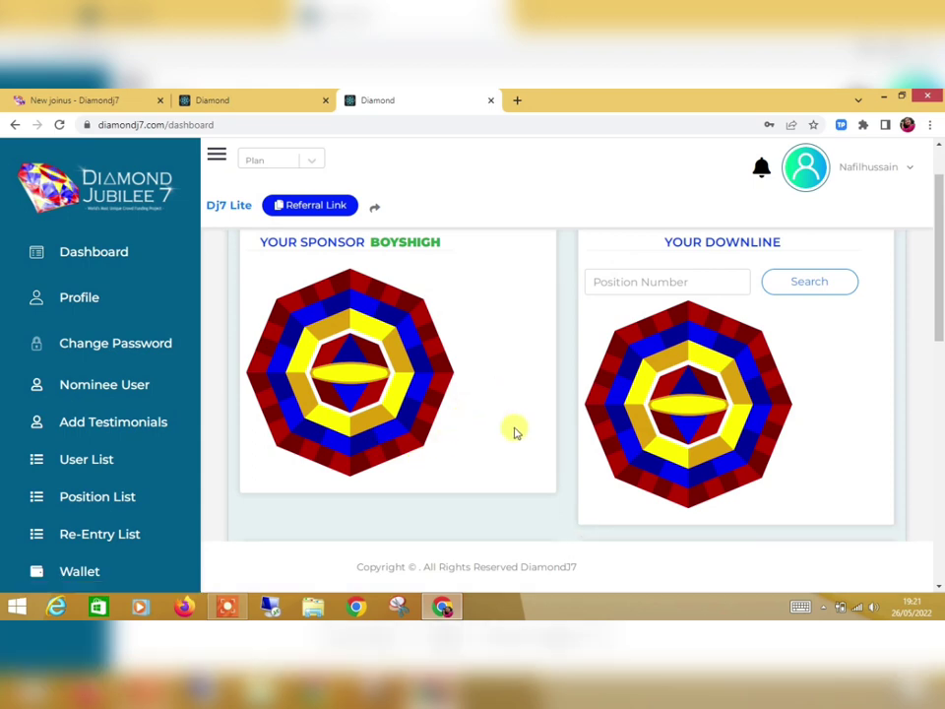
{"action": "scroll", "coordinate": [827, 310], "scroll_direction": "up", "scroll_amount": 1}
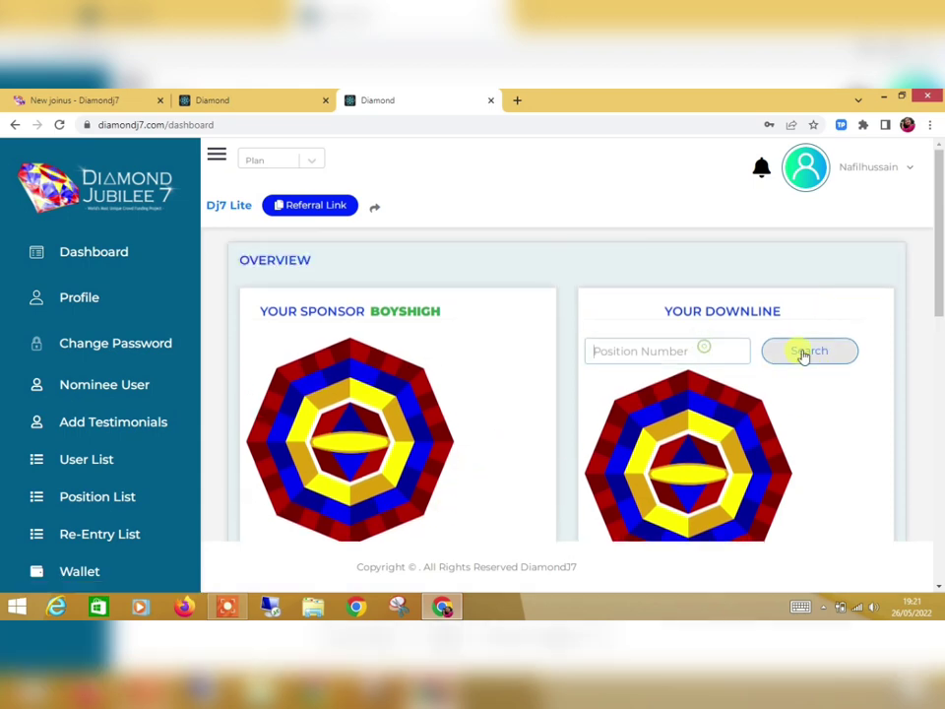
Step: Review the dashboard's Positions Owned, Re Entries - Owned, Members You Have Introduced and Wallet Balance sections
{"action": "scroll", "coordinate": [702, 286], "scroll_direction": "down", "scroll_amount": 1}
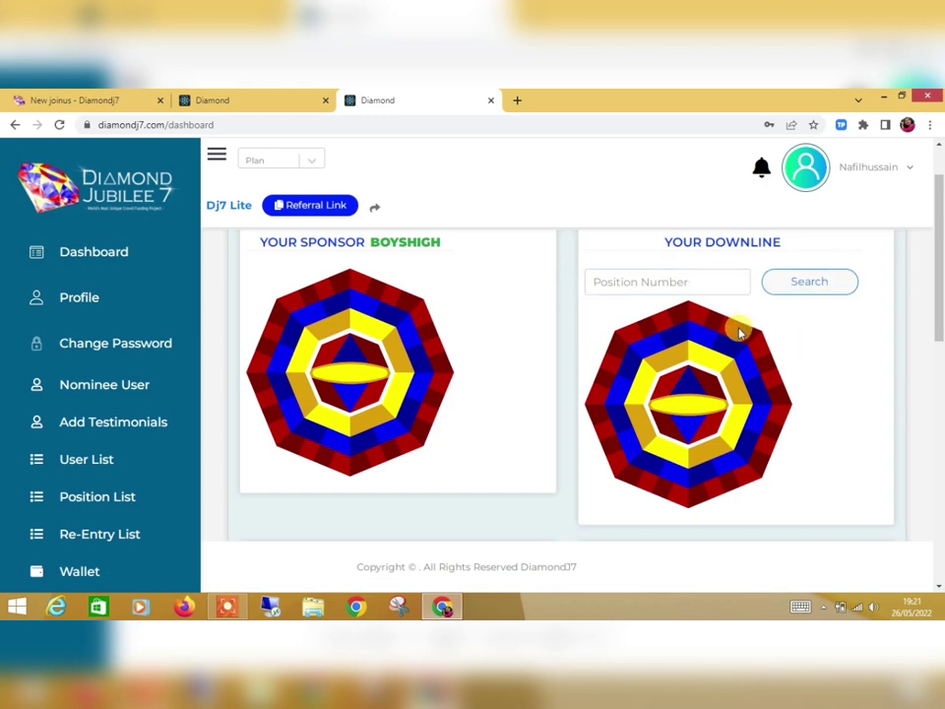
{"action": "scroll", "coordinate": [627, 422], "scroll_direction": "down", "scroll_amount": 1}
{"action": "scroll", "coordinate": [627, 421], "scroll_direction": "down", "scroll_amount": 3}
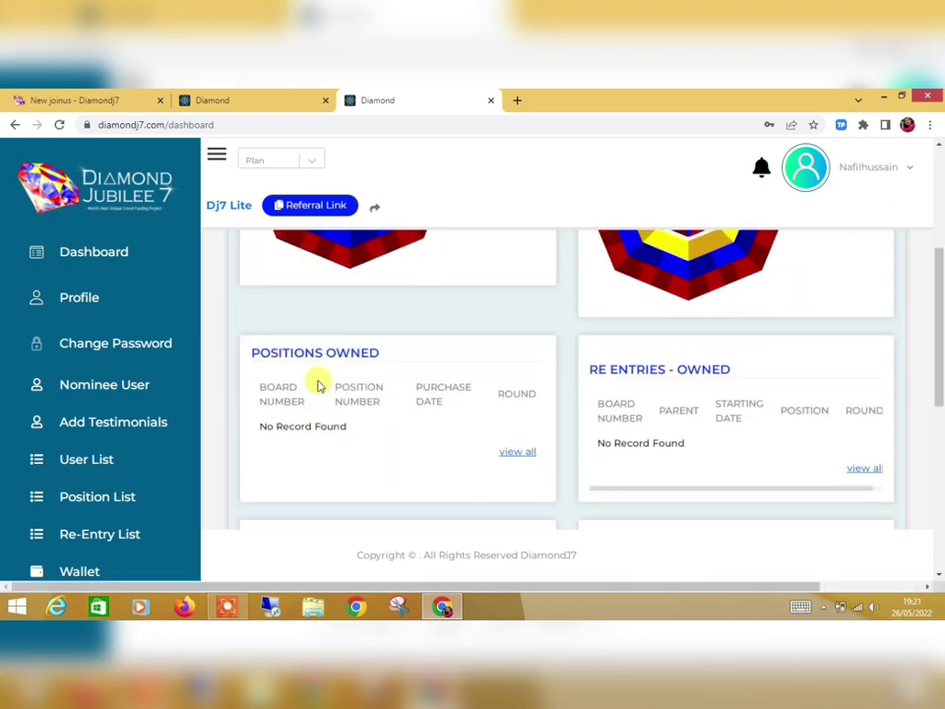
{"action": "left_click_drag", "start_coordinate": [264, 399], "coordinate": [490, 401]}
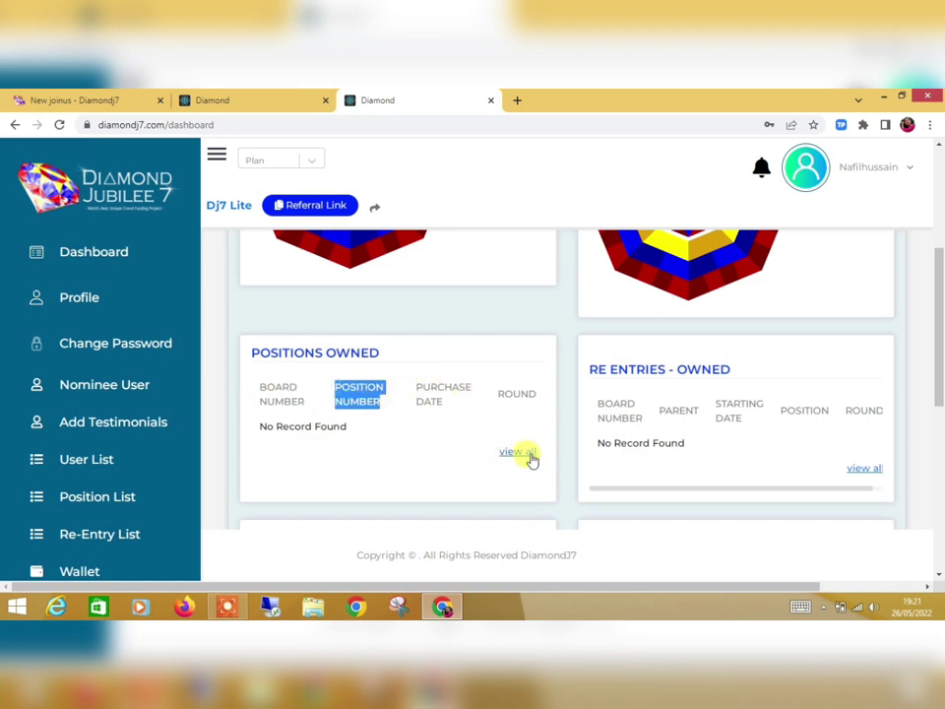
{"action": "left_click", "coordinate": [607, 354]}
{"action": "scroll", "coordinate": [698, 441], "scroll_direction": "down", "scroll_amount": 2}
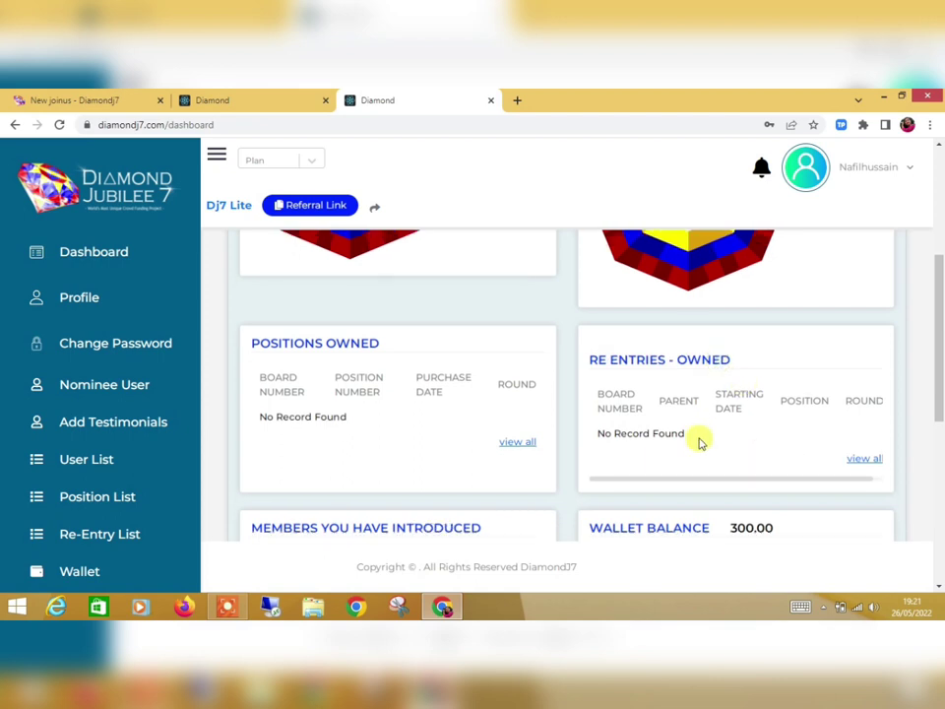
{"action": "scroll", "coordinate": [699, 443], "scroll_direction": "down", "scroll_amount": 1}
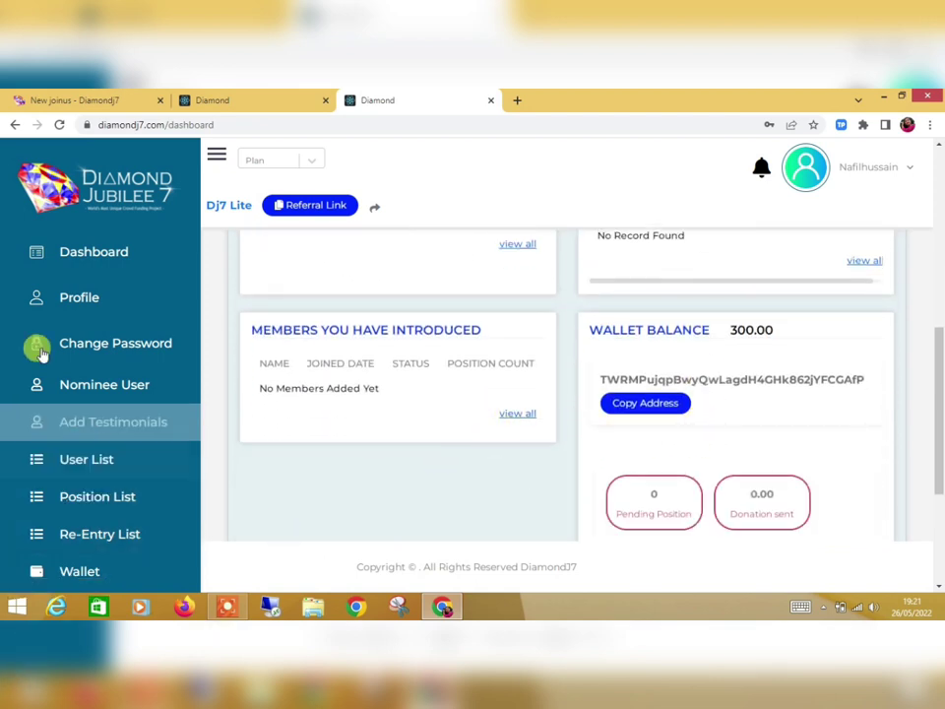
Step: Open the Wallet Details page and examine the wallet's balance figure
{"action": "scroll", "coordinate": [59, 414], "scroll_direction": "down", "scroll_amount": 1}
{"action": "left_click", "coordinate": [90, 502]}
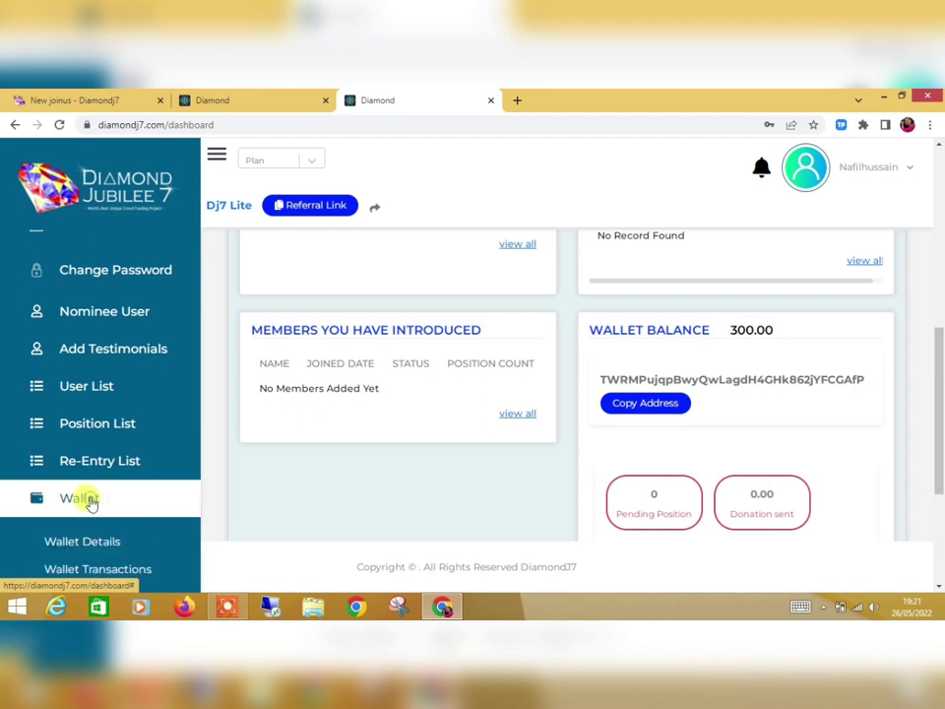
{"action": "scroll", "coordinate": [124, 525], "scroll_direction": "down", "scroll_amount": 1}
{"action": "left_click", "coordinate": [109, 477]}
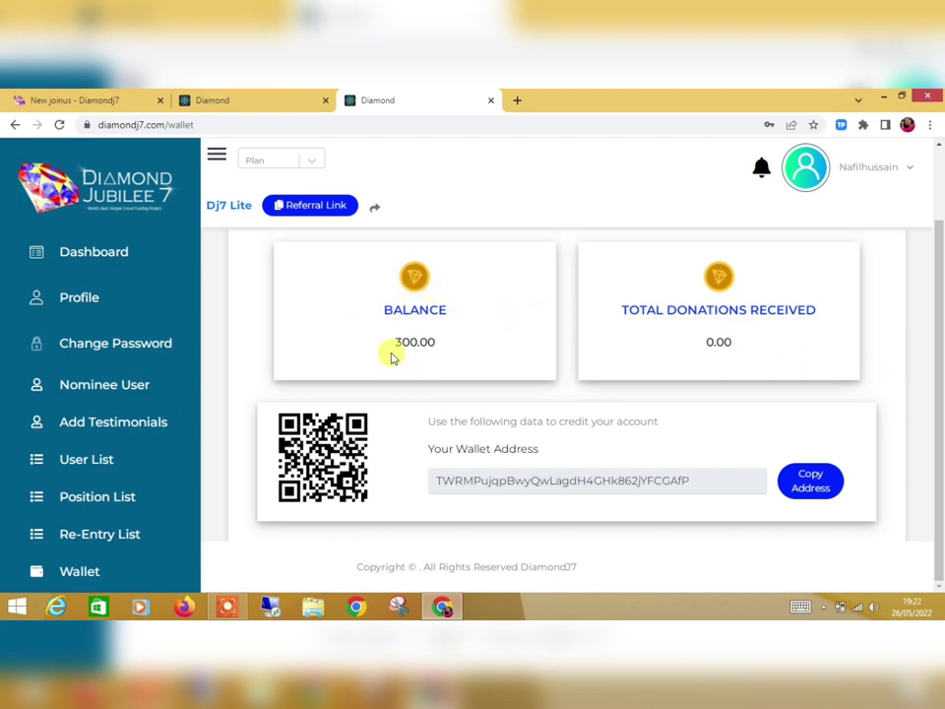
{"action": "left_click_drag", "start_coordinate": [389, 342], "coordinate": [442, 348]}
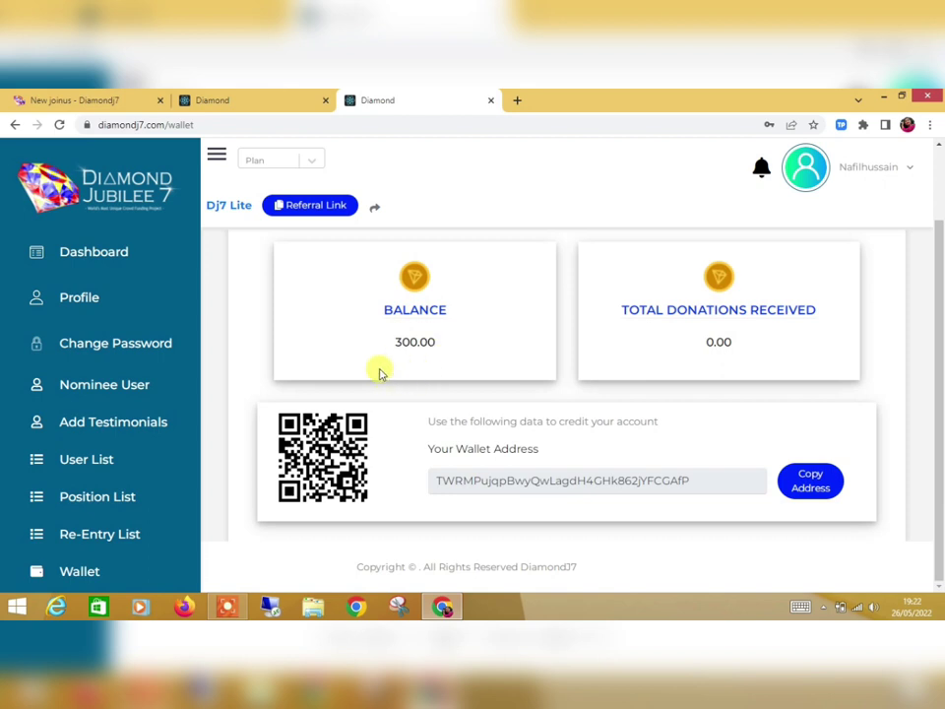
{"action": "left_click_drag", "start_coordinate": [402, 342], "coordinate": [414, 345]}
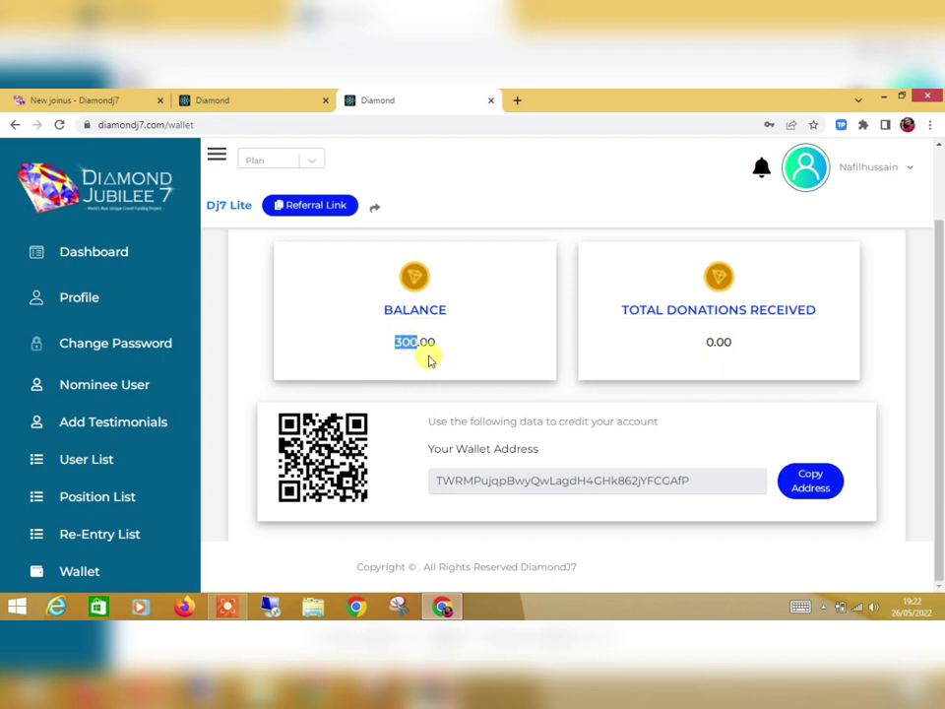
{"action": "left_click", "coordinate": [438, 359]}
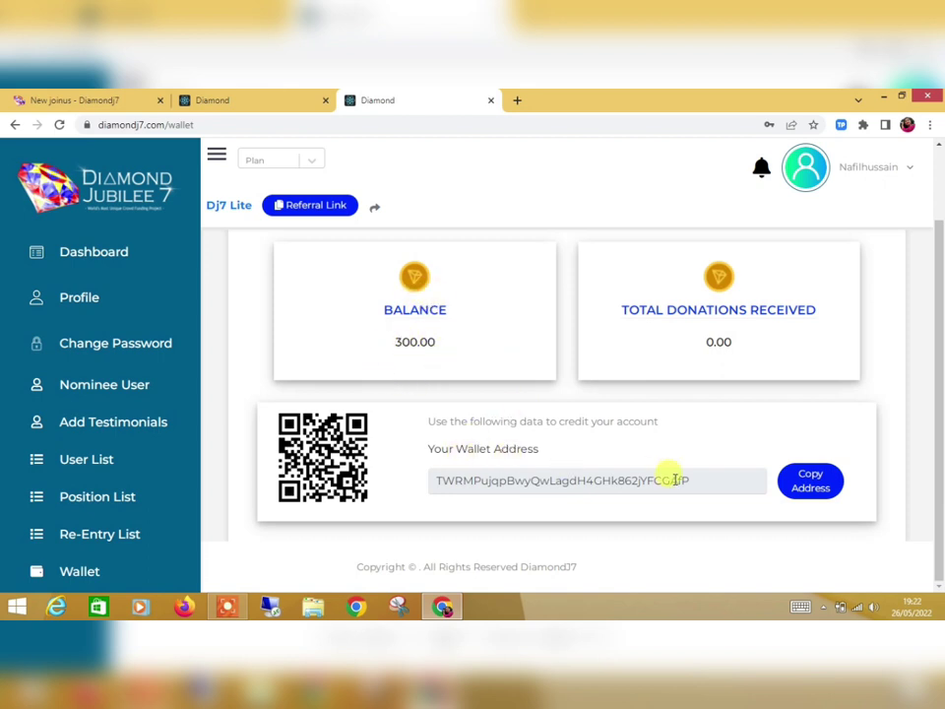
Step: Copy the account's wallet address for crediting the account
{"action": "left_click_drag", "start_coordinate": [433, 445], "coordinate": [564, 456]}
{"action": "left_click", "coordinate": [618, 456]}
{"action": "left_click", "coordinate": [796, 491]}
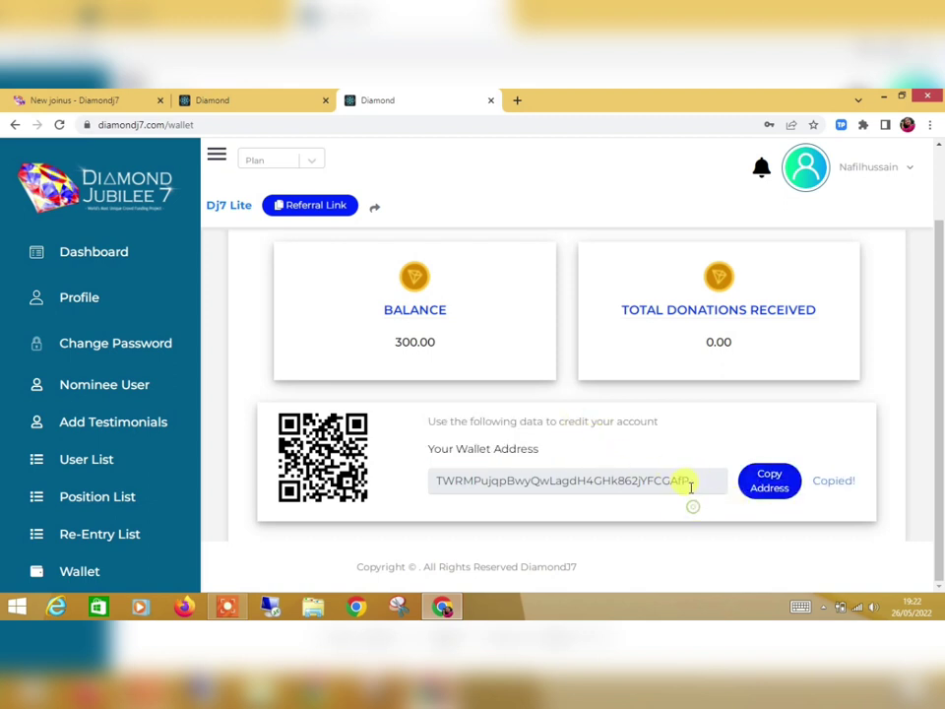
{"action": "left_click_drag", "start_coordinate": [585, 480], "coordinate": [432, 477]}
{"action": "left_click", "coordinate": [416, 473]}
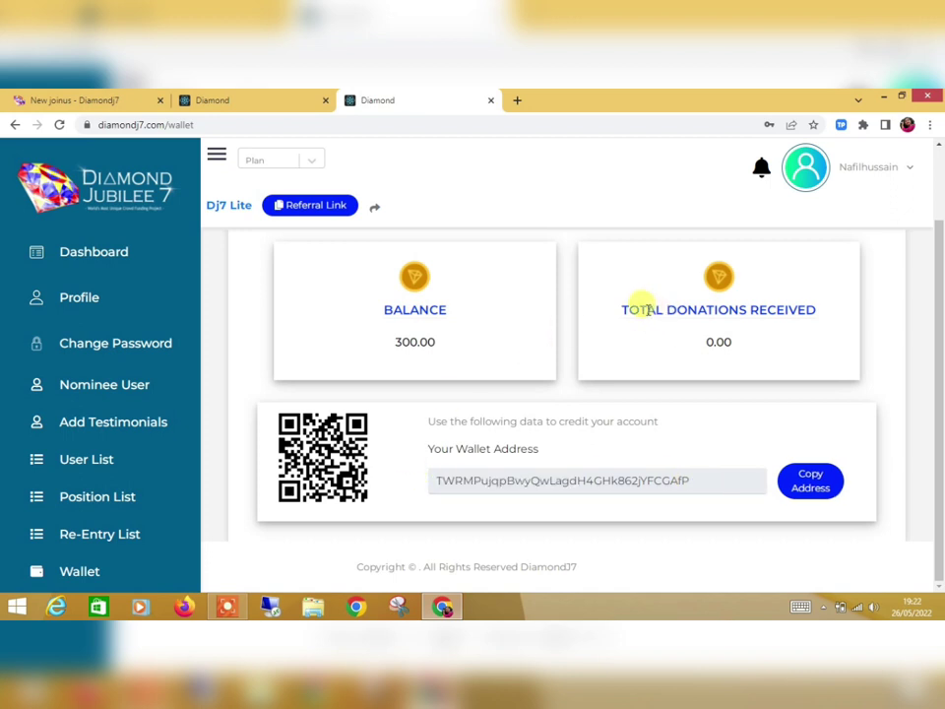
Step: Check the total donations received and the wallet balance on the Wallet Details page
{"action": "left_click_drag", "start_coordinate": [627, 308], "coordinate": [789, 313]}
{"action": "left_click", "coordinate": [764, 348]}
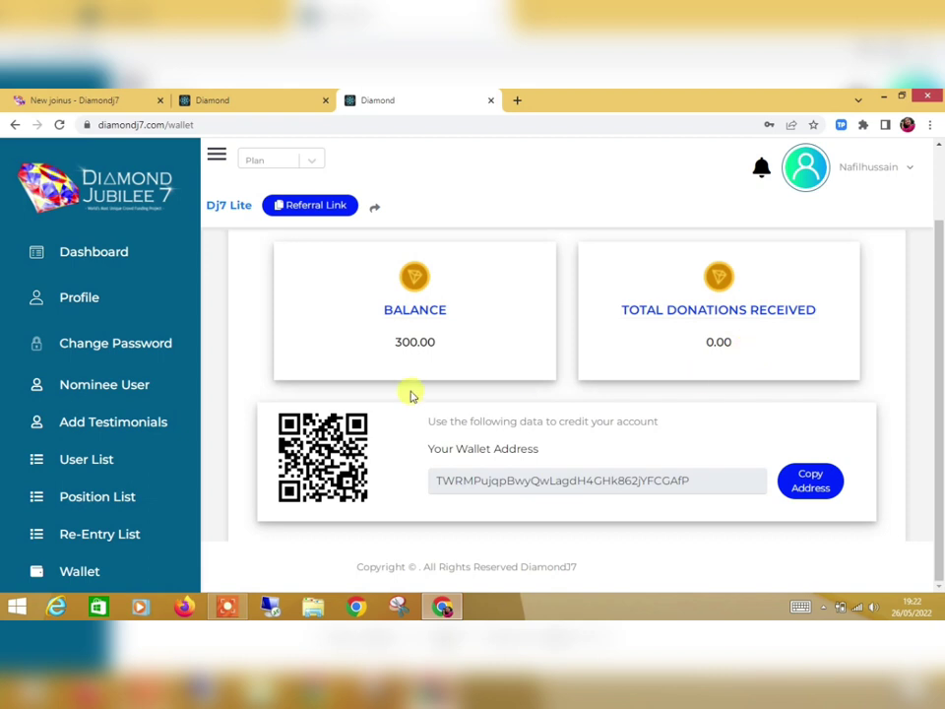
{"action": "left_click_drag", "start_coordinate": [386, 343], "coordinate": [438, 346]}
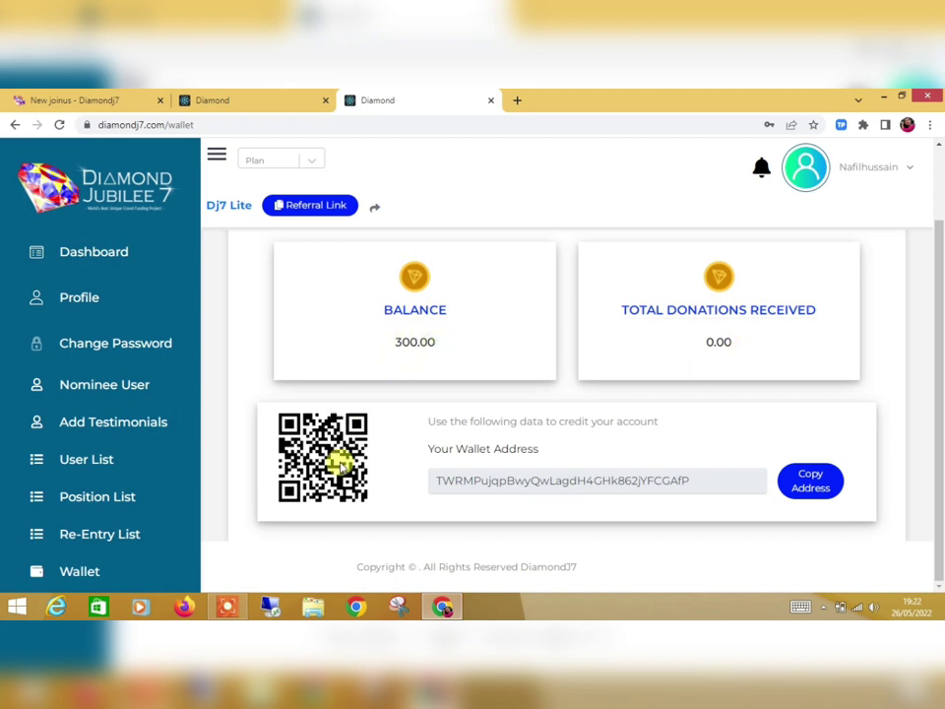
Step: Look over the fields of the Withdraw Money and Send Money forms, closing each without entering anything
{"action": "scroll", "coordinate": [325, 453], "scroll_direction": "up", "scroll_amount": 1}
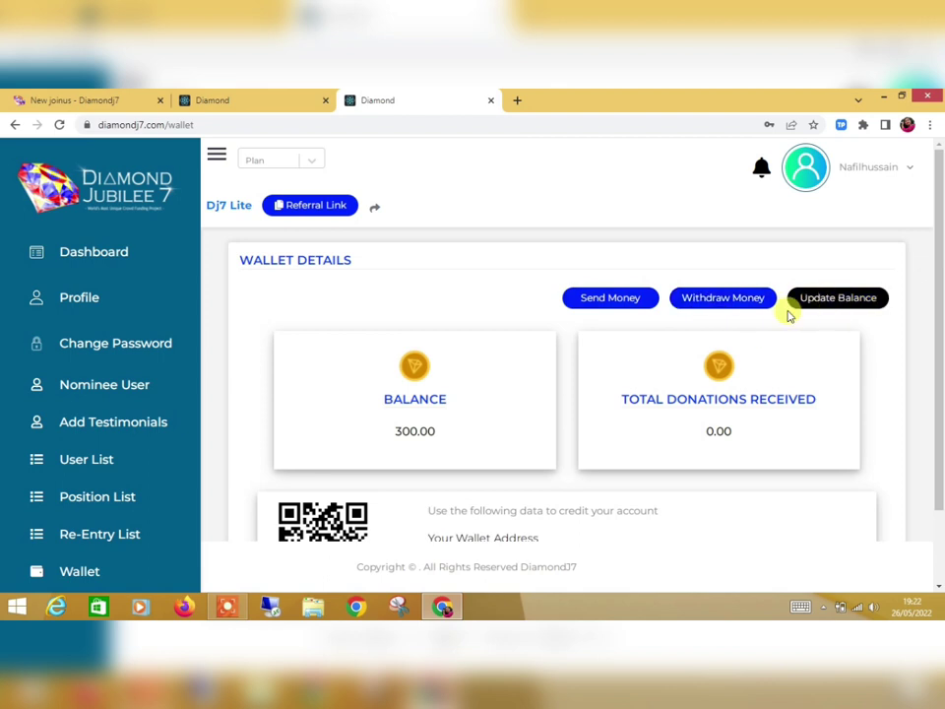
{"action": "left_click", "coordinate": [742, 304]}
{"action": "left_click", "coordinate": [449, 321]}
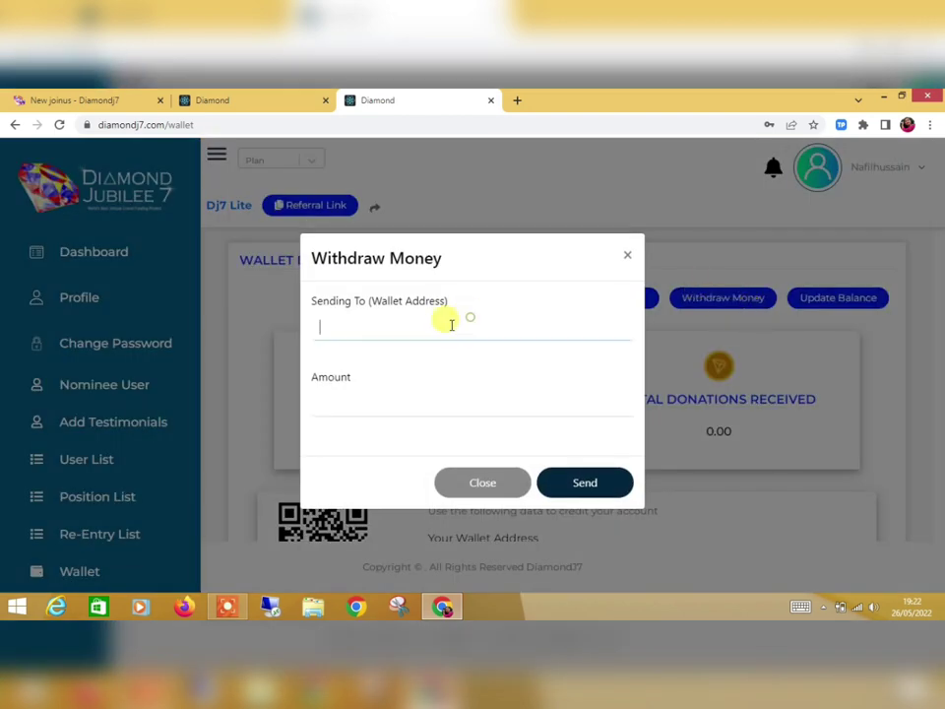
{"action": "left_click", "coordinate": [360, 401]}
{"action": "left_click", "coordinate": [573, 484]}
{"action": "left_click", "coordinate": [481, 485]}
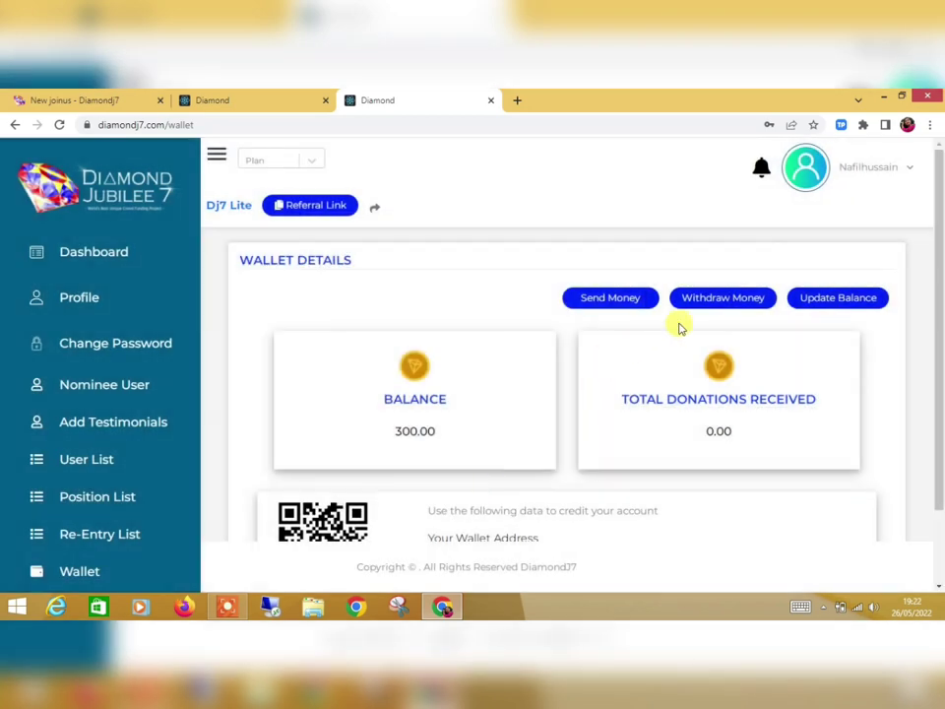
{"action": "left_click", "coordinate": [612, 298]}
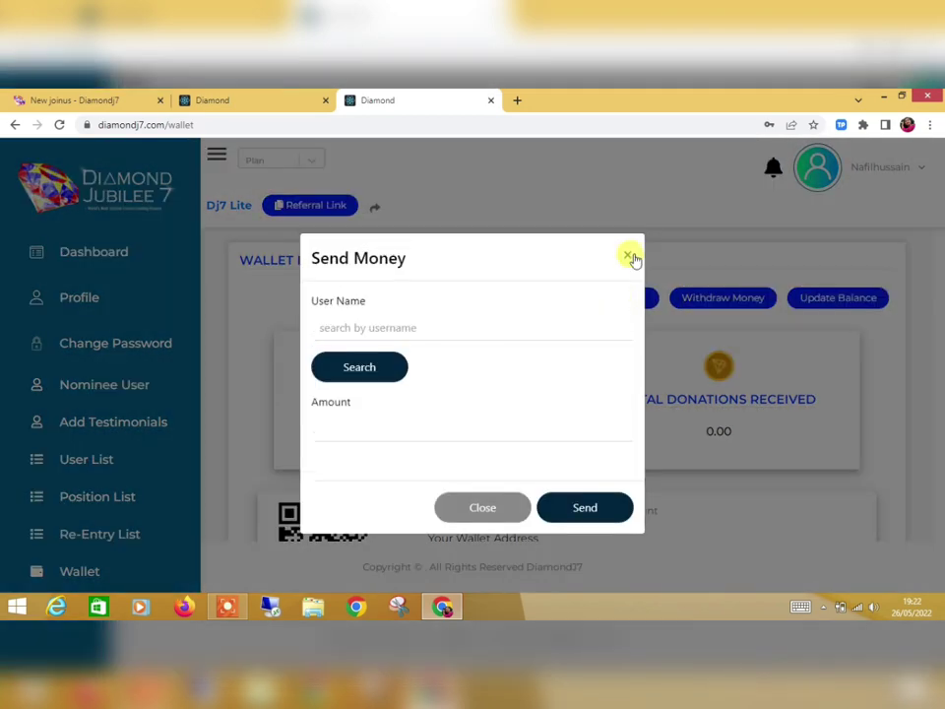
{"action": "left_click", "coordinate": [631, 257]}
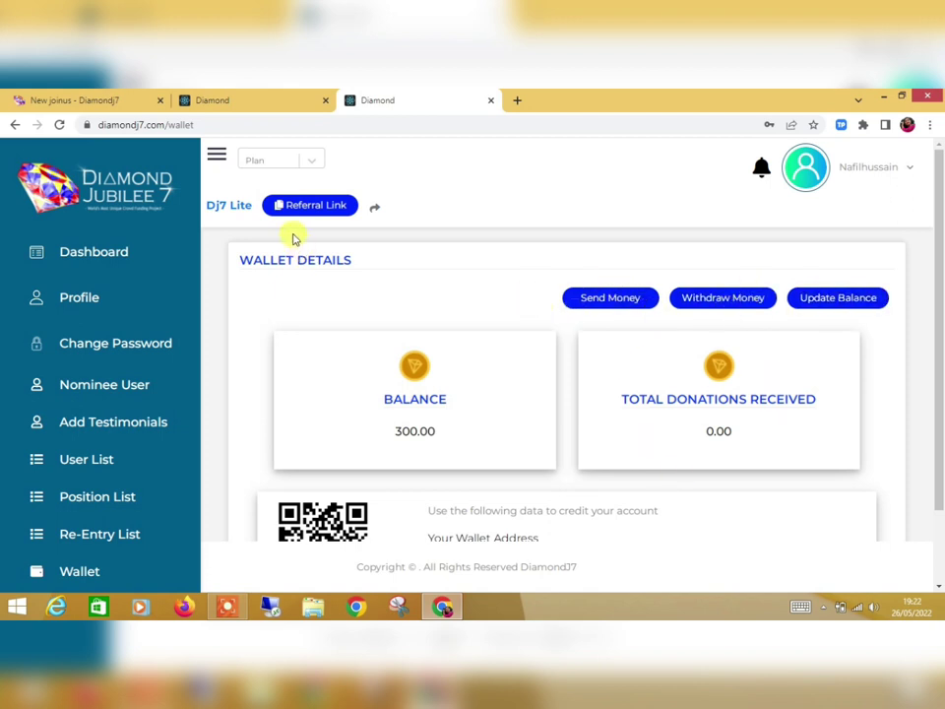
Step: Return to the dashboard and examine its Wallet Balance and Purchase Position sections
{"action": "scroll", "coordinate": [126, 493], "scroll_direction": "down", "scroll_amount": 1}
{"action": "scroll", "coordinate": [106, 308], "scroll_direction": "up", "scroll_amount": 1}
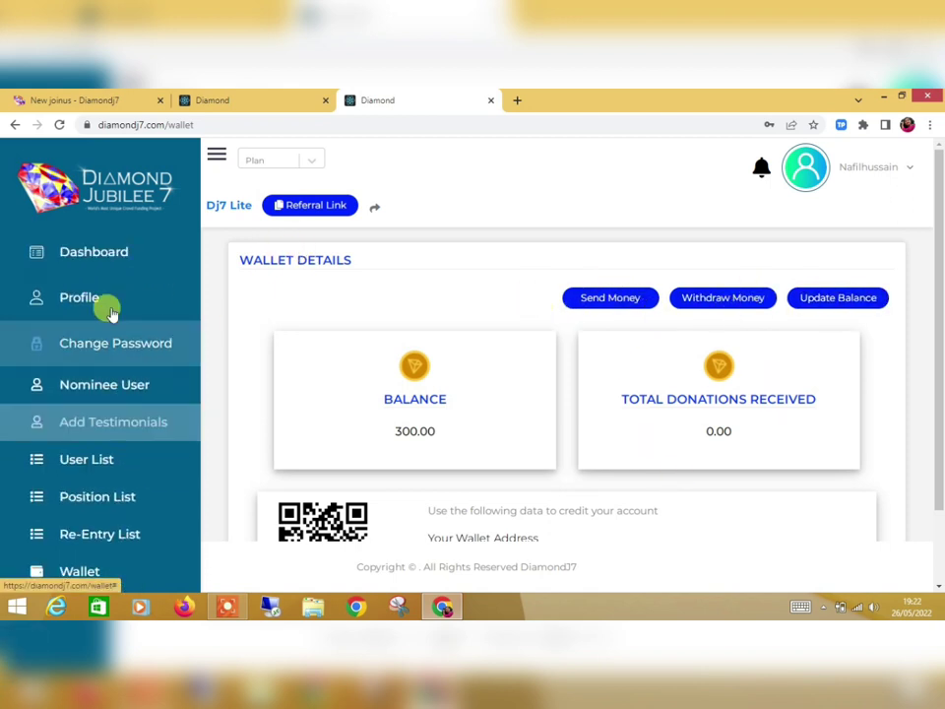
{"action": "left_click", "coordinate": [116, 253]}
{"action": "scroll", "coordinate": [670, 448], "scroll_direction": "down", "scroll_amount": 8}
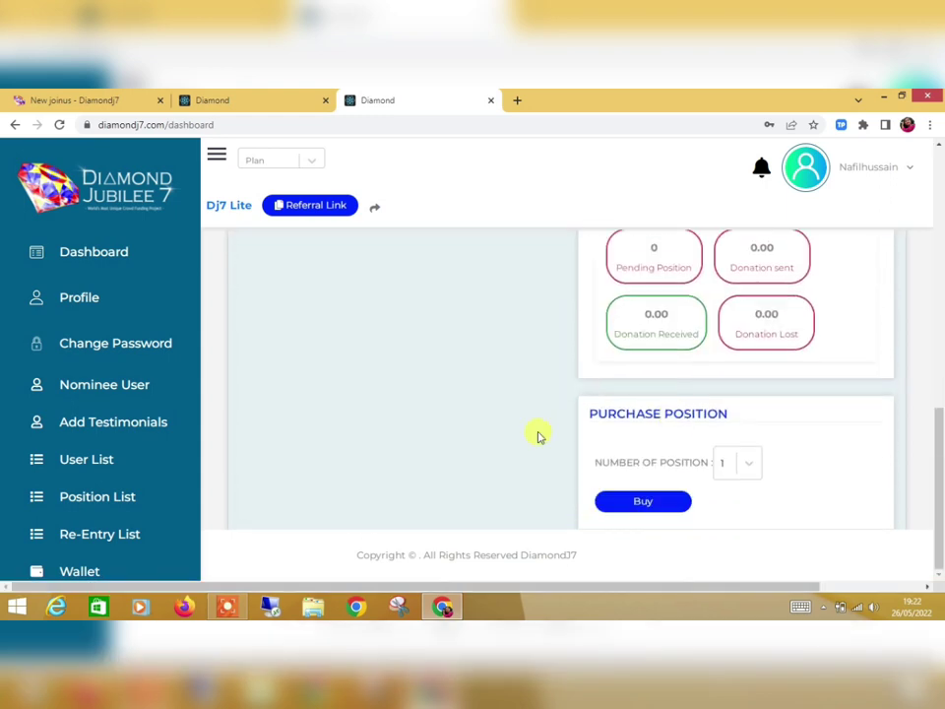
{"action": "scroll", "coordinate": [541, 445], "scroll_direction": "up", "scroll_amount": 1}
{"action": "scroll", "coordinate": [608, 350], "scroll_direction": "up", "scroll_amount": 2}
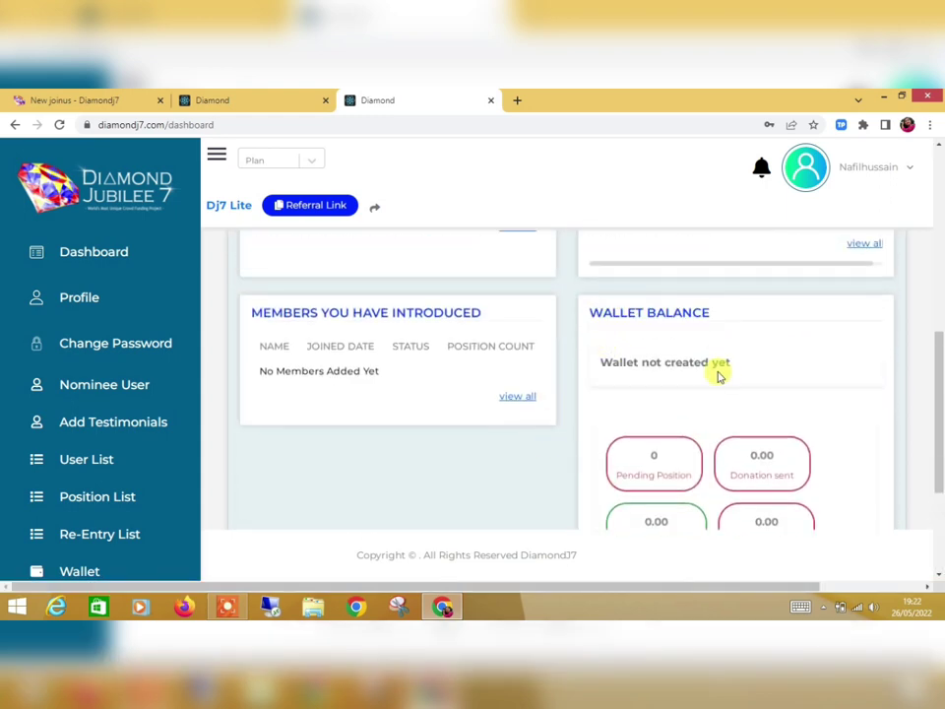
{"action": "scroll", "coordinate": [742, 379], "scroll_direction": "down", "scroll_amount": 3}
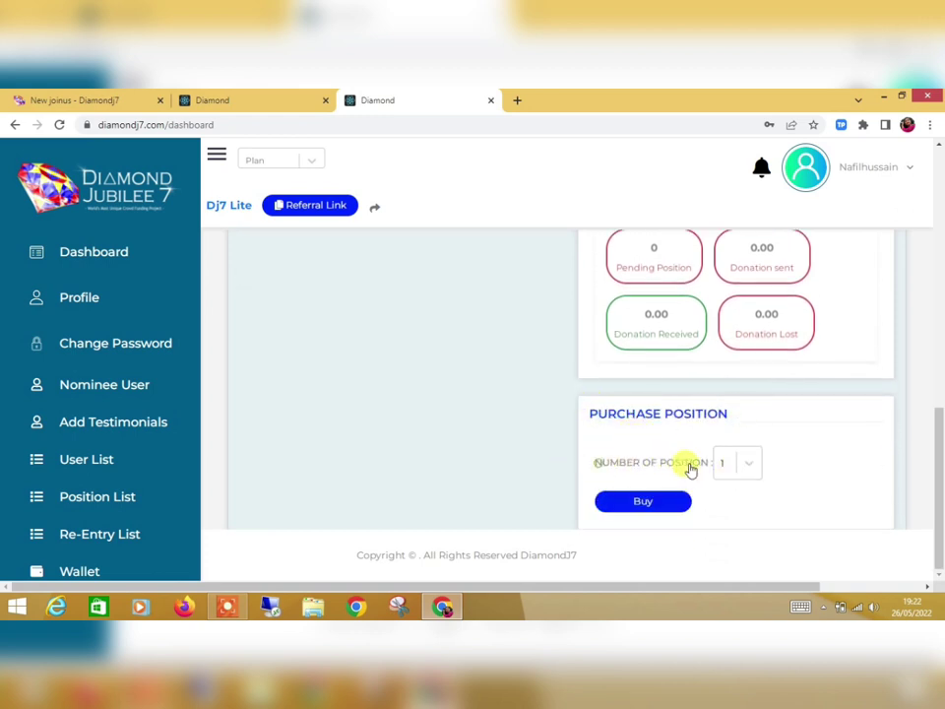
Step: Browse the available quantities and set the number of positions to purchase to 3
{"action": "left_click", "coordinate": [740, 475]}
{"action": "left_click", "coordinate": [748, 476]}
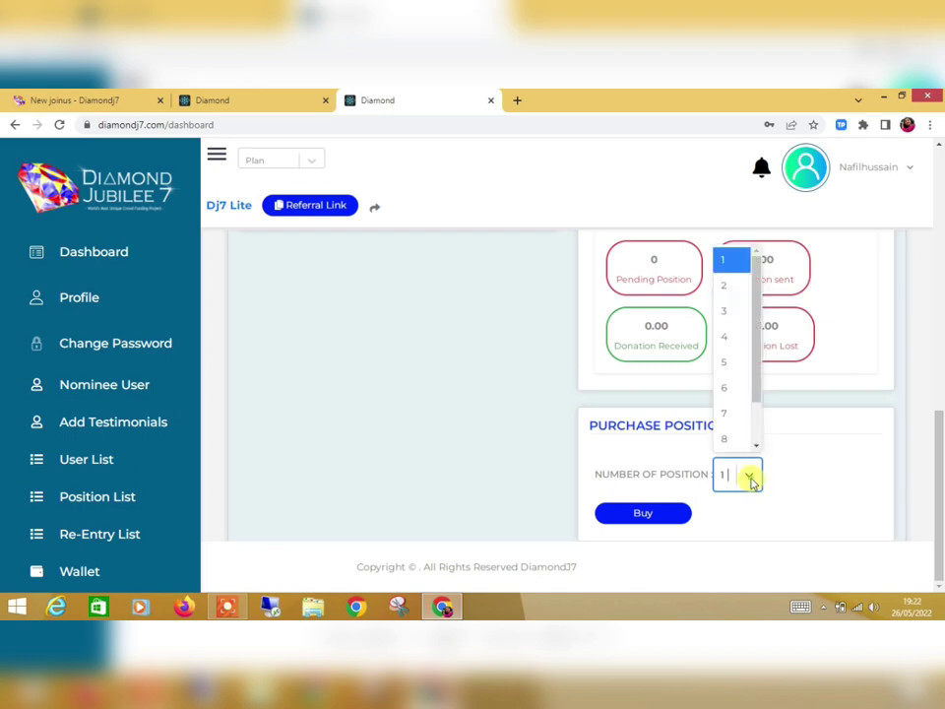
{"action": "scroll", "coordinate": [740, 434], "scroll_direction": "down", "scroll_amount": 1}
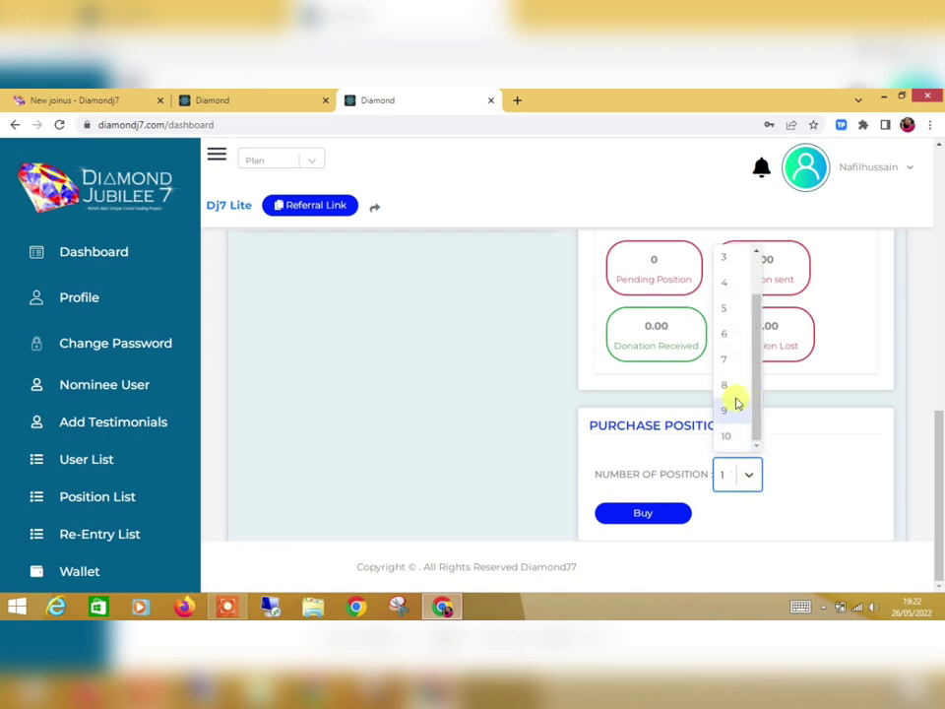
{"action": "scroll", "coordinate": [734, 433], "scroll_direction": "up", "scroll_amount": 1}
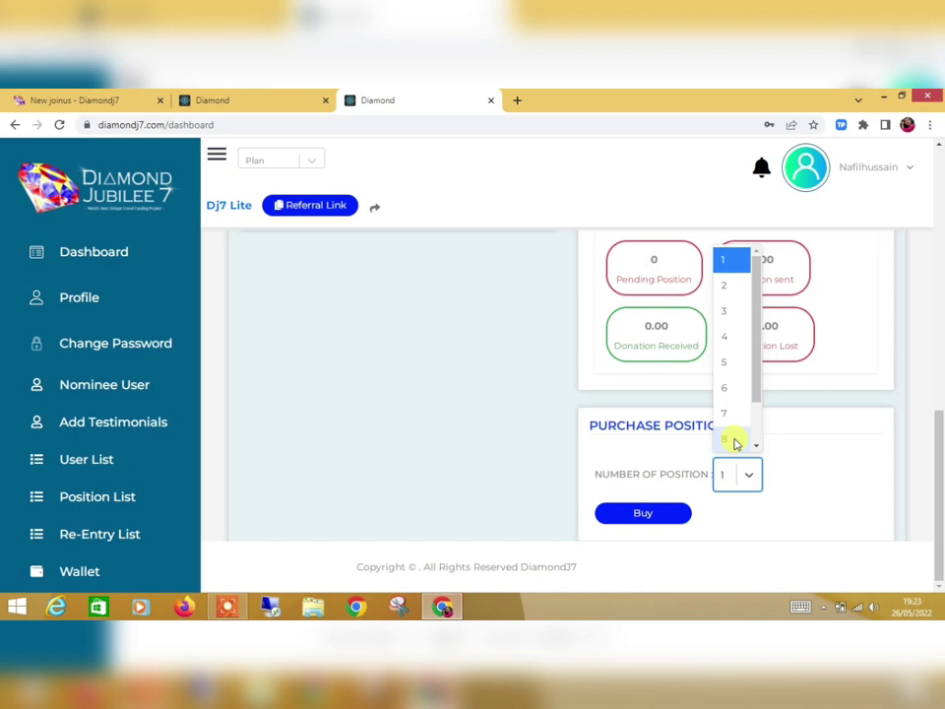
{"action": "left_click", "coordinate": [742, 311]}
Step: Switch the dashboard to the Dj7 Premier plan and check the wallet balance there
{"action": "scroll", "coordinate": [540, 463], "scroll_direction": "up", "scroll_amount": 5}
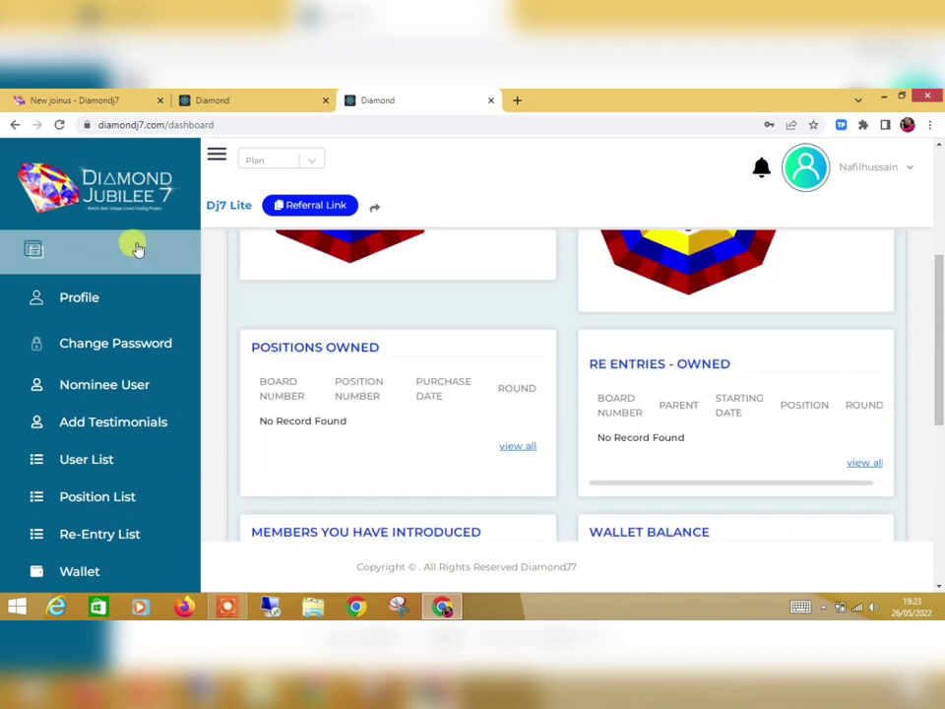
{"action": "left_click", "coordinate": [311, 162]}
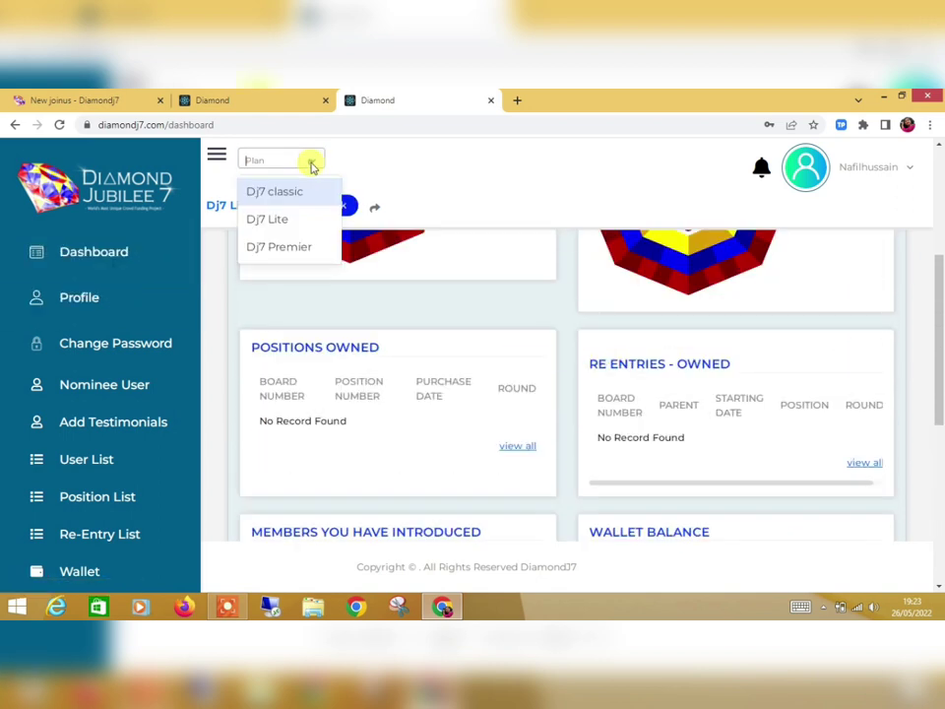
{"action": "left_click", "coordinate": [285, 247]}
{"action": "scroll", "coordinate": [516, 372], "scroll_direction": "down", "scroll_amount": 4}
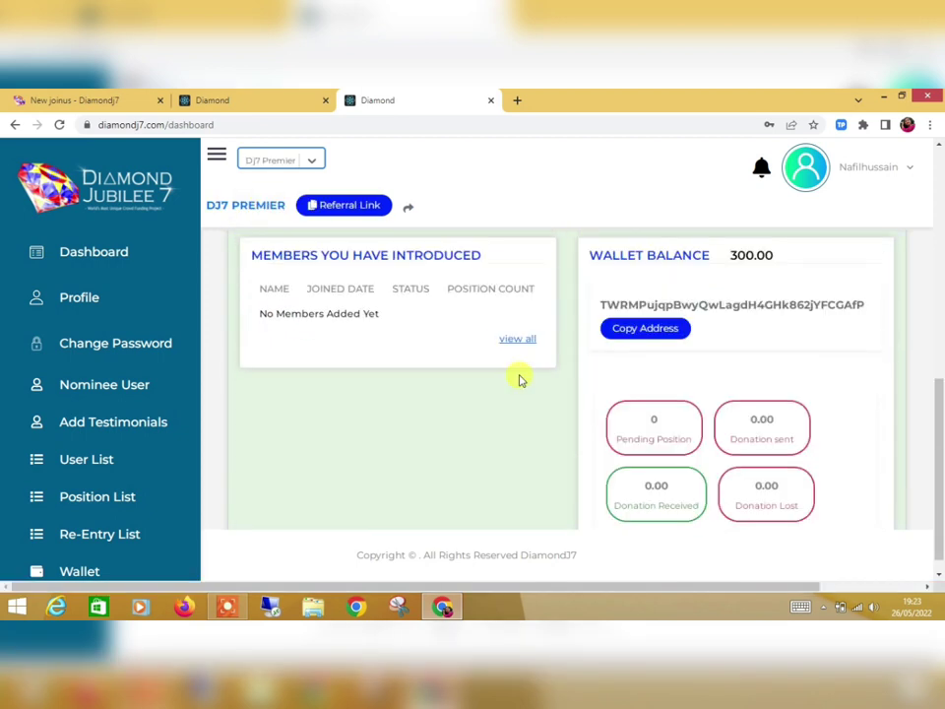
{"action": "scroll", "coordinate": [587, 458], "scroll_direction": "up", "scroll_amount": 1}
{"action": "left_click_drag", "start_coordinate": [722, 310], "coordinate": [788, 306]}
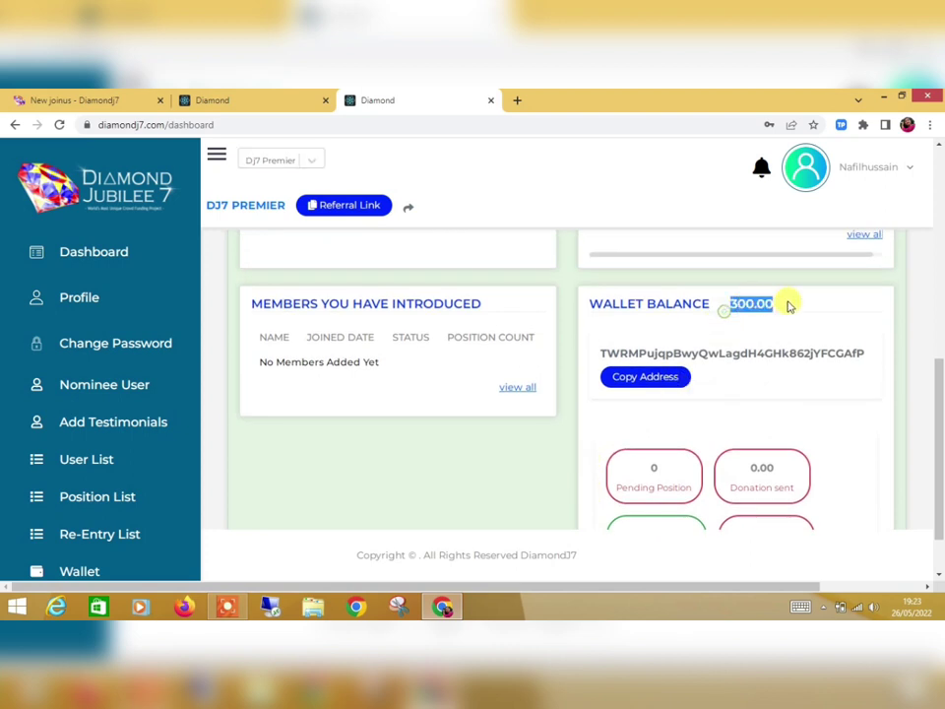
Step: Switch the dashboard to the Dj7 Lite plan and look over its wallet, positions owned and purchase sections
{"action": "left_click", "coordinate": [645, 377]}
{"action": "scroll", "coordinate": [680, 433], "scroll_direction": "down", "scroll_amount": 1}
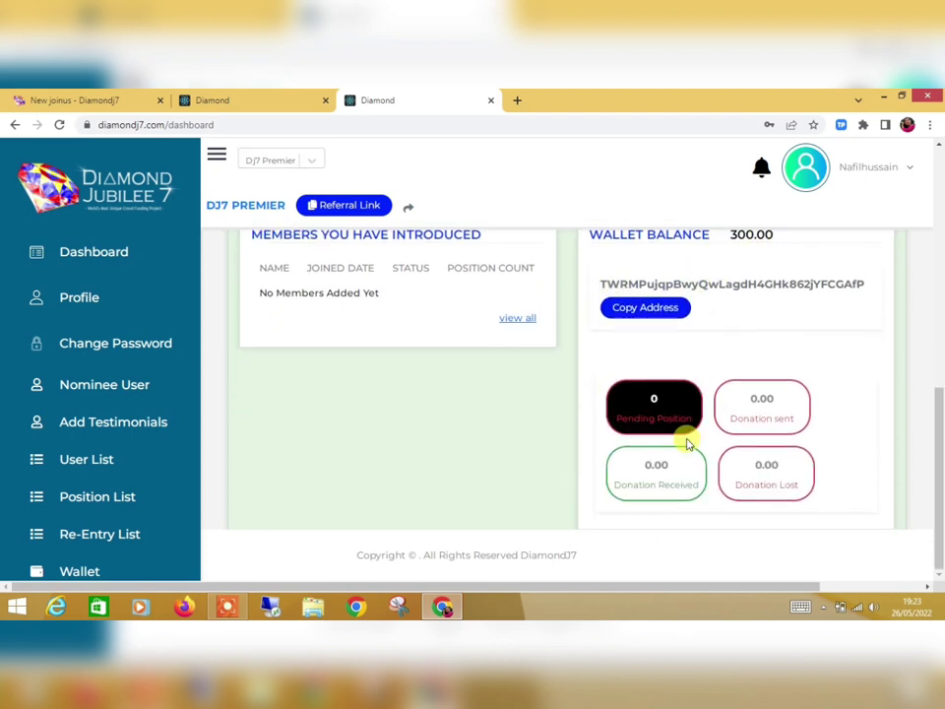
{"action": "left_click", "coordinate": [309, 161]}
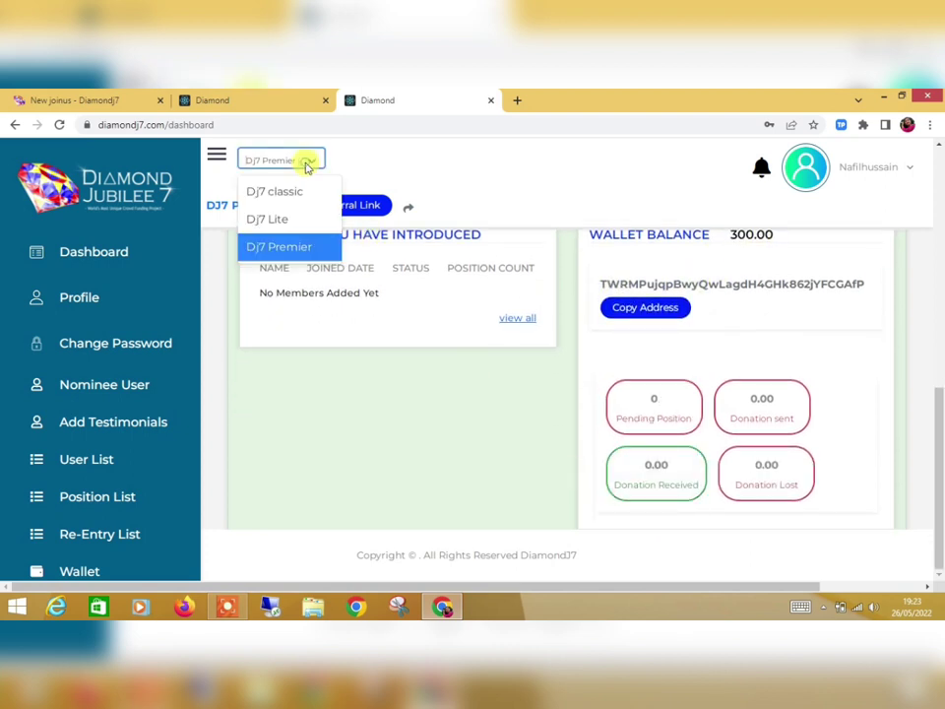
{"action": "left_click", "coordinate": [296, 219]}
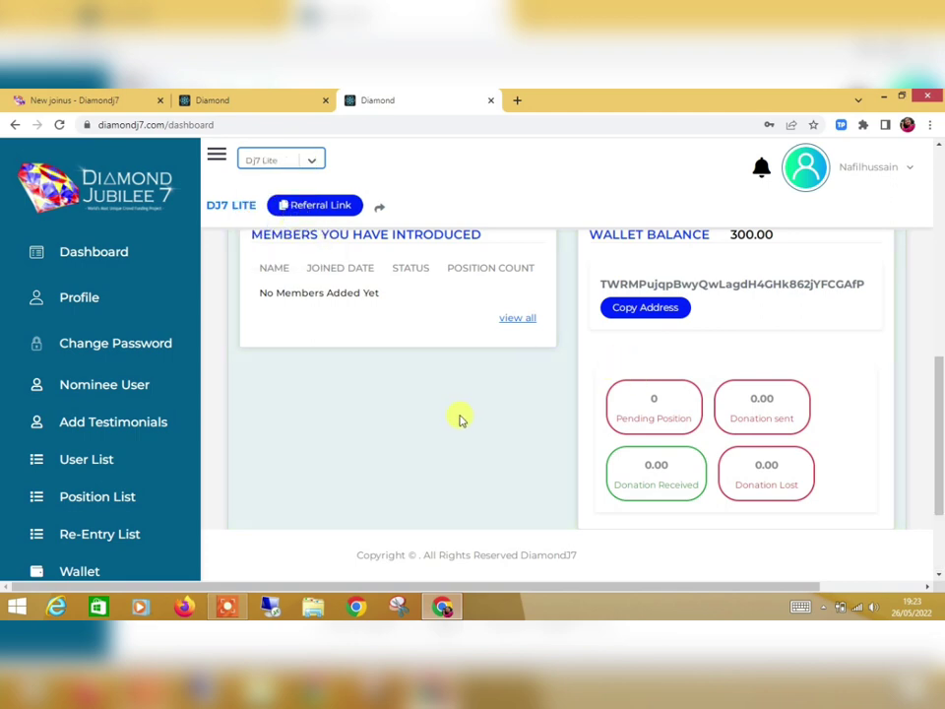
{"action": "scroll", "coordinate": [426, 393], "scroll_direction": "down", "scroll_amount": 3}
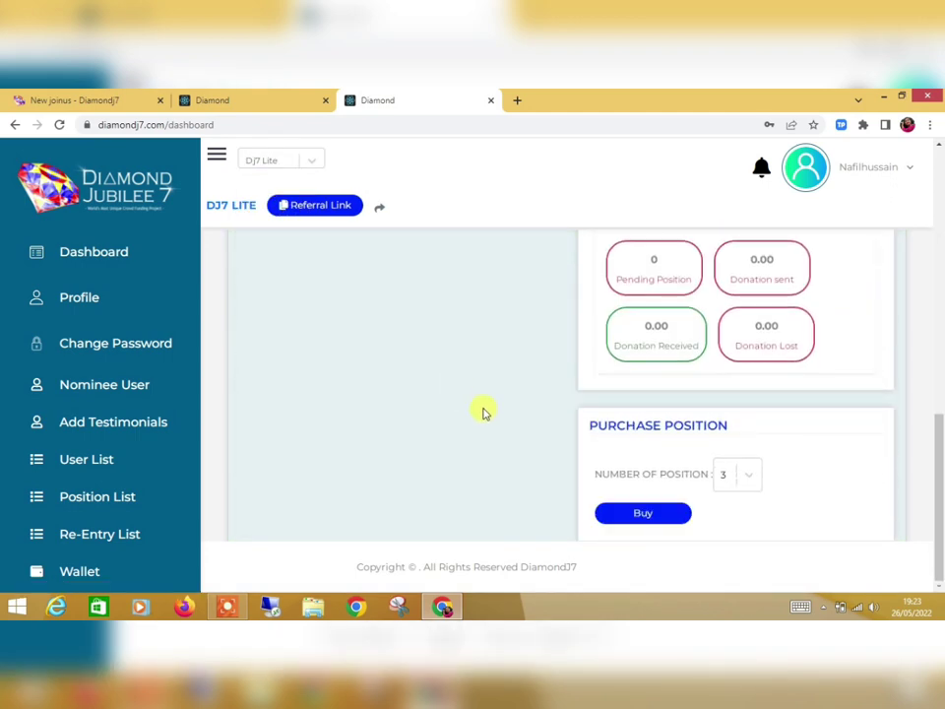
{"action": "scroll", "coordinate": [696, 425], "scroll_direction": "up", "scroll_amount": 3}
{"action": "scroll", "coordinate": [717, 253], "scroll_direction": "down", "scroll_amount": 3}
{"action": "scroll", "coordinate": [429, 374], "scroll_direction": "up", "scroll_amount": 10}
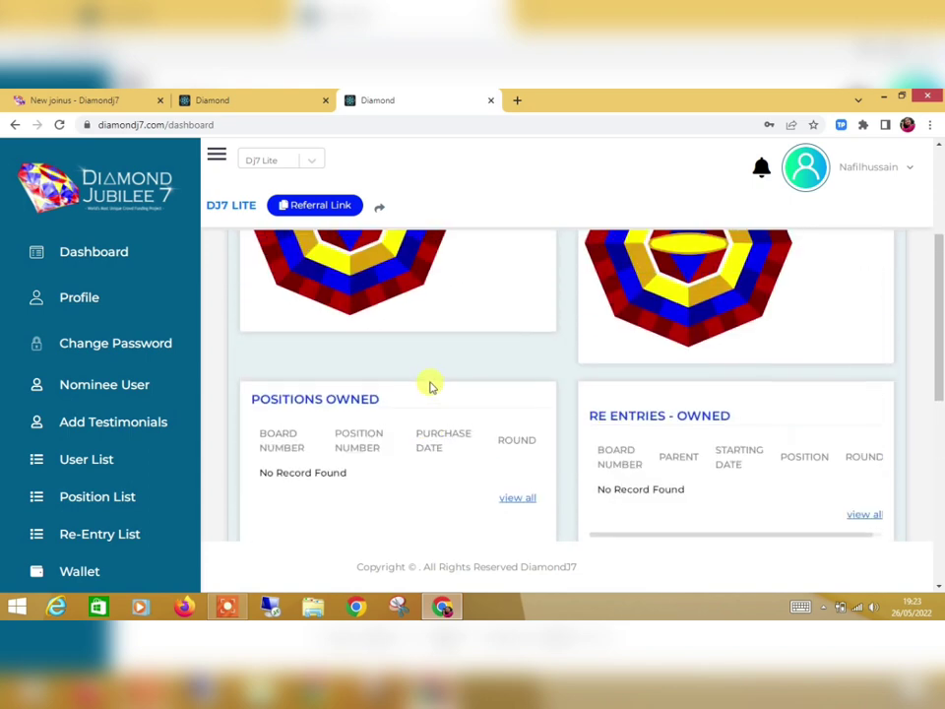
{"action": "scroll", "coordinate": [429, 387], "scroll_direction": "down", "scroll_amount": 10}
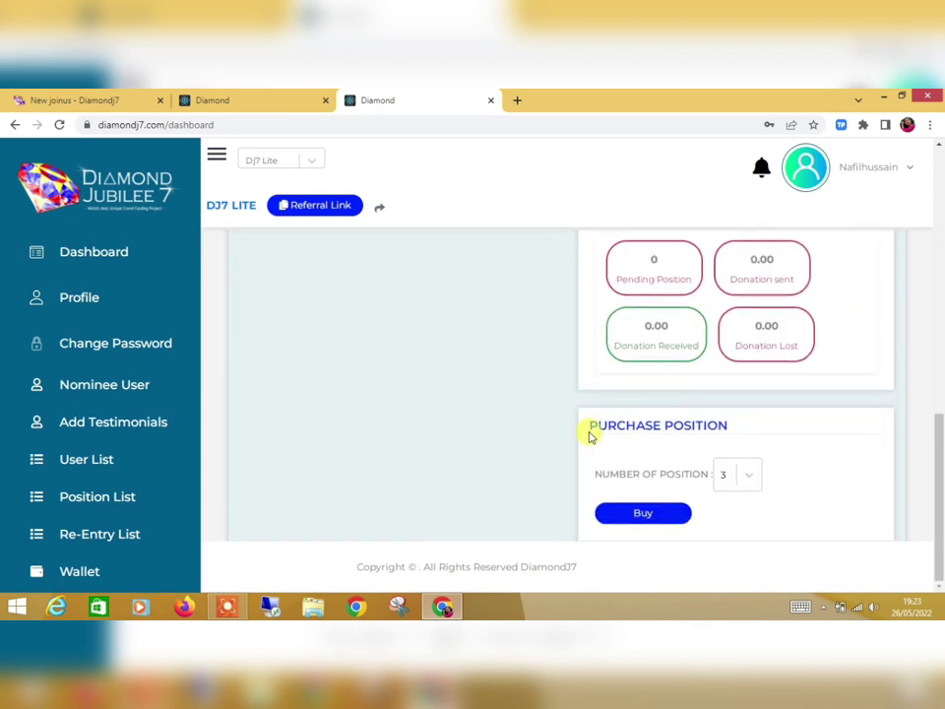
Step: Buy 3 positions in the Dj7 Lite plan from the Purchase Position section
{"action": "left_click_drag", "start_coordinate": [591, 436], "coordinate": [677, 436]}
{"action": "left_click", "coordinate": [757, 493]}
{"action": "left_click", "coordinate": [726, 474]}
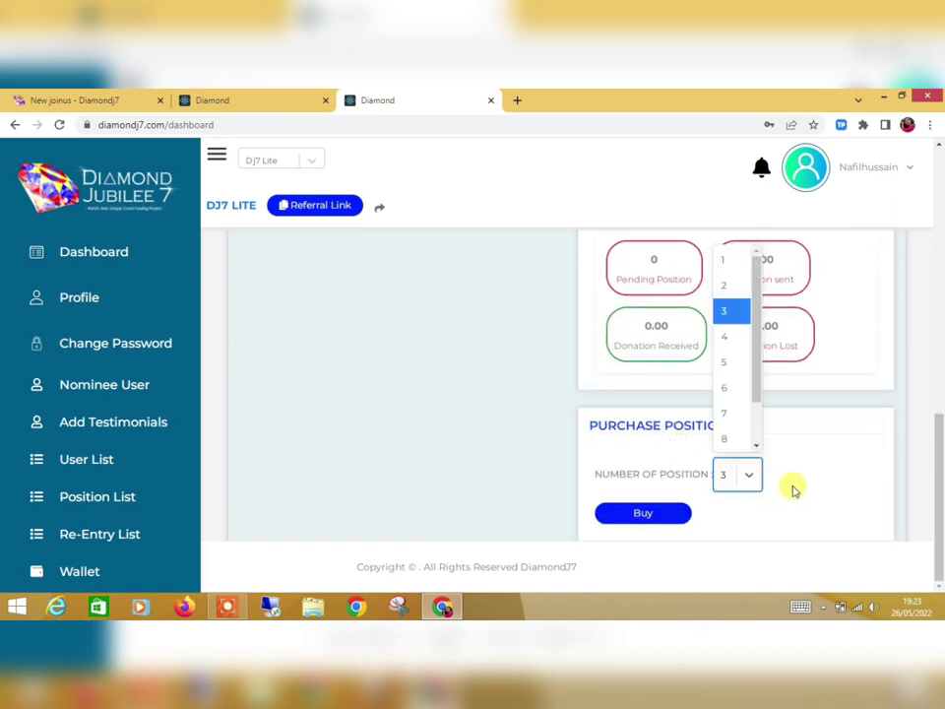
{"action": "left_click", "coordinate": [633, 518]}
{"action": "left_click", "coordinate": [622, 521]}
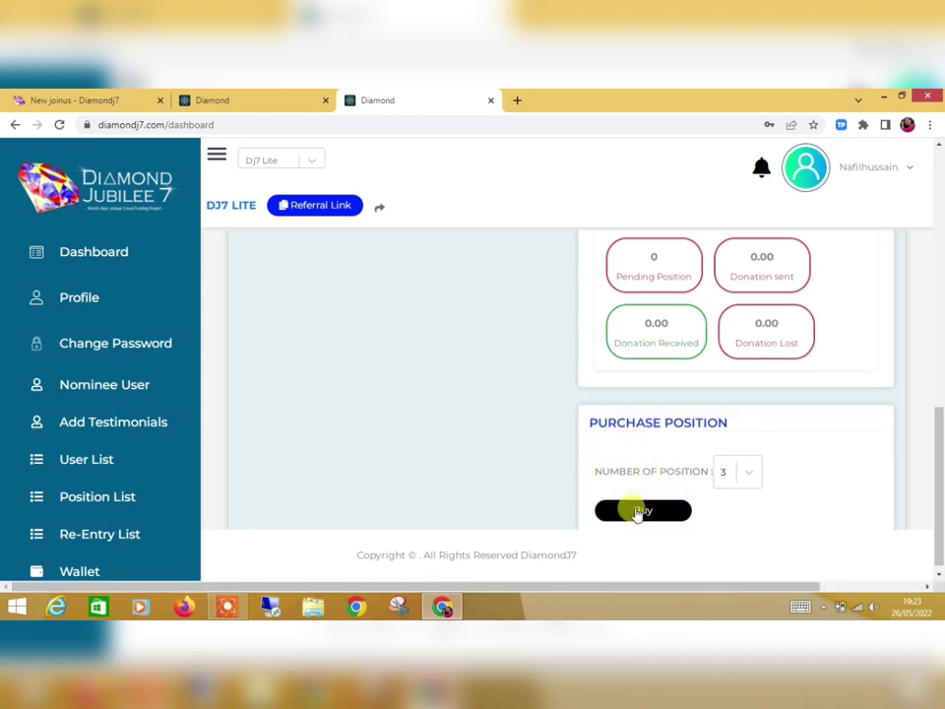
{"action": "scroll", "coordinate": [554, 495], "scroll_direction": "up", "scroll_amount": 10}
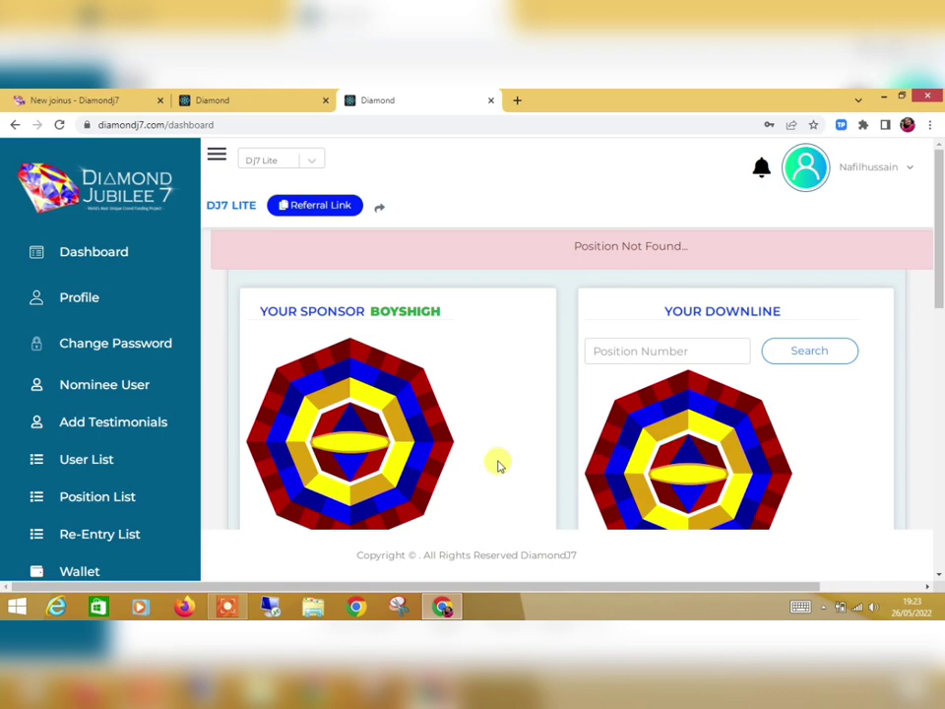
Step: Reload the dashboard and select the Dj7 Lite plan again to load the sponsor's board
{"action": "key", "text": "F5"}
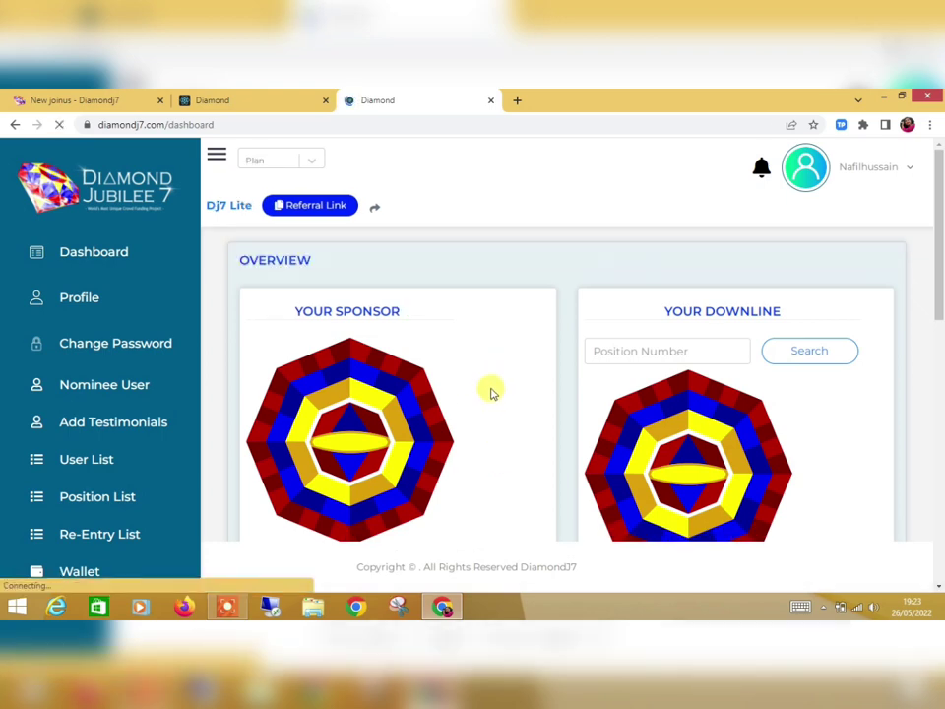
{"action": "scroll", "coordinate": [492, 392], "scroll_direction": "down", "scroll_amount": 5}
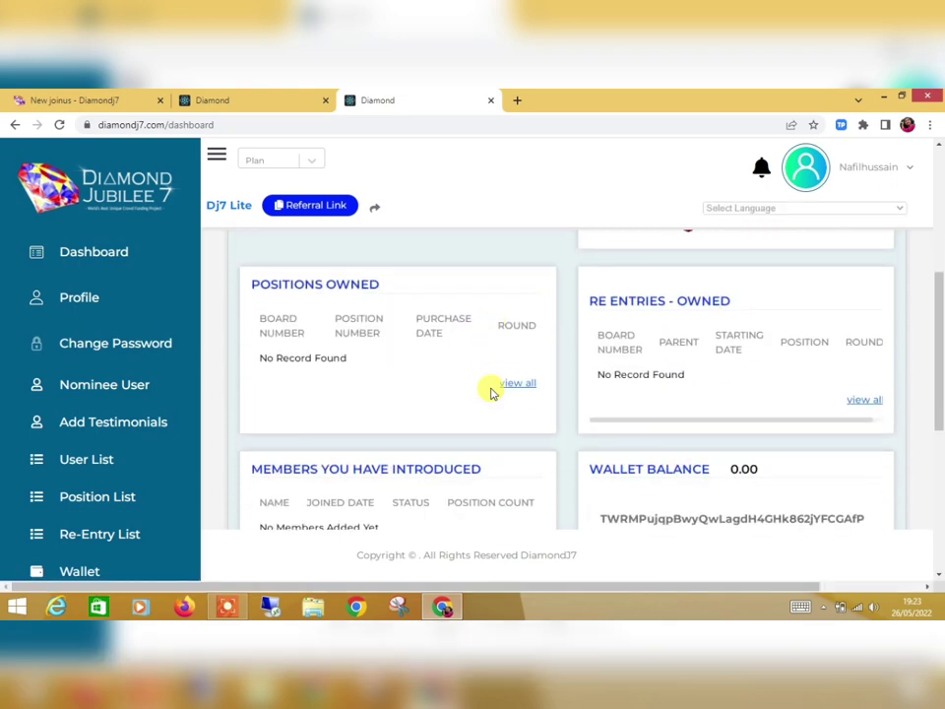
{"action": "scroll", "coordinate": [492, 392], "scroll_direction": "down", "scroll_amount": 4}
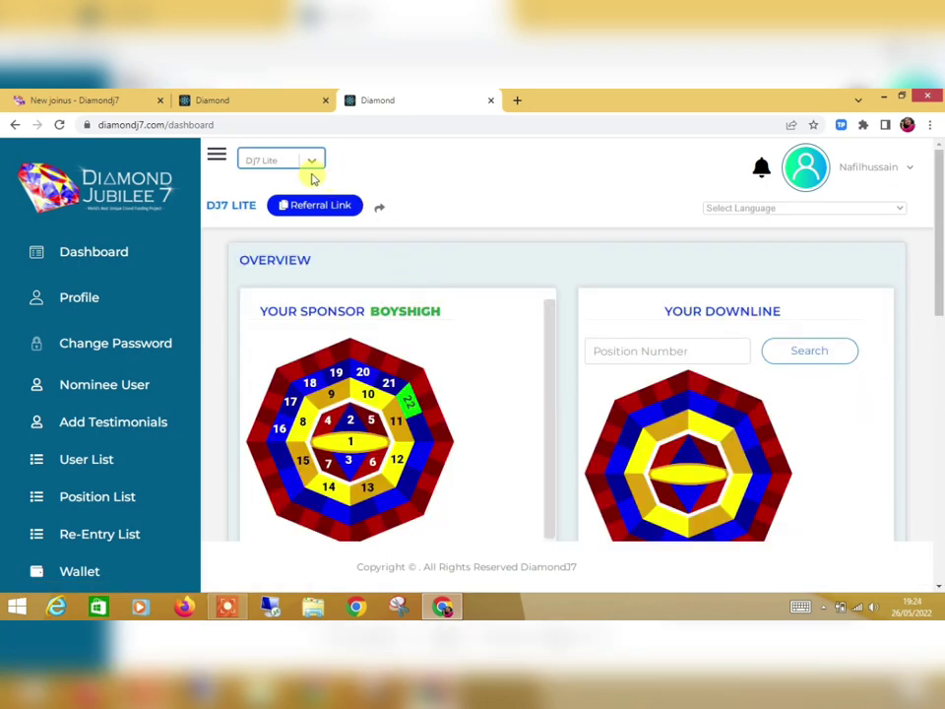
{"action": "scroll", "coordinate": [474, 285], "scroll_direction": "down", "scroll_amount": 1}
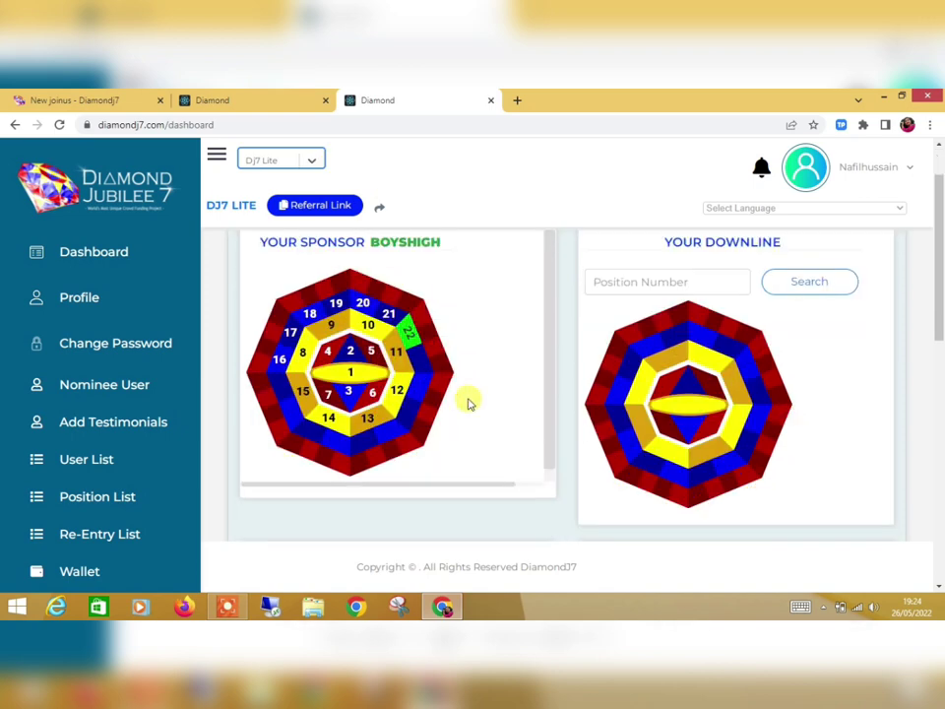
Step: Check the Positions Owned table, the wallet balance, and the pending position and donation figures
{"action": "scroll", "coordinate": [482, 399], "scroll_direction": "down", "scroll_amount": 5}
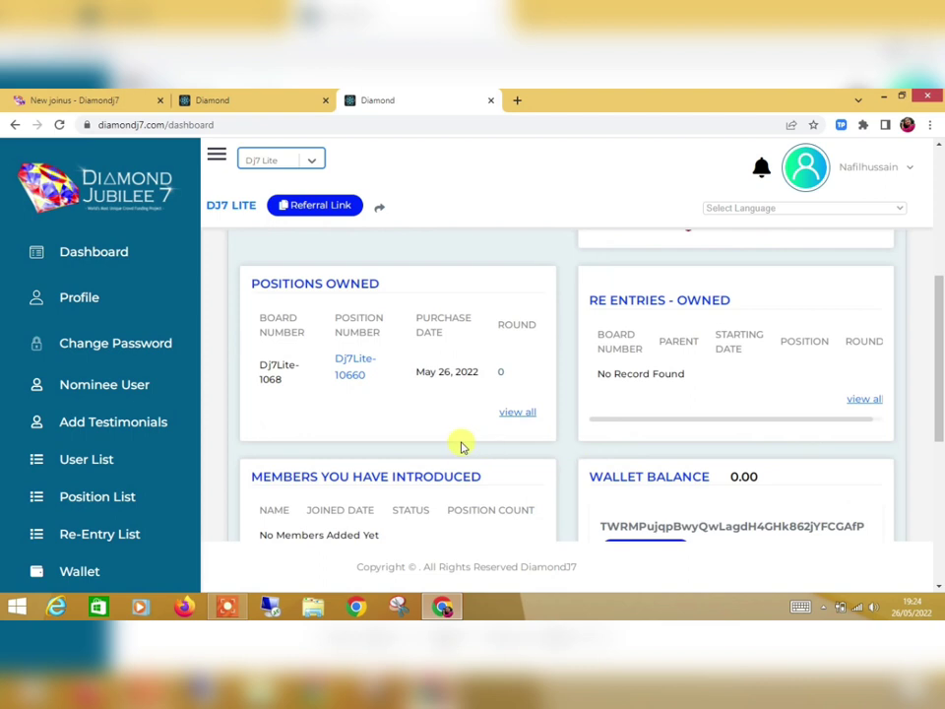
{"action": "left_click_drag", "start_coordinate": [272, 285], "coordinate": [428, 299]}
{"action": "left_click", "coordinate": [428, 297]}
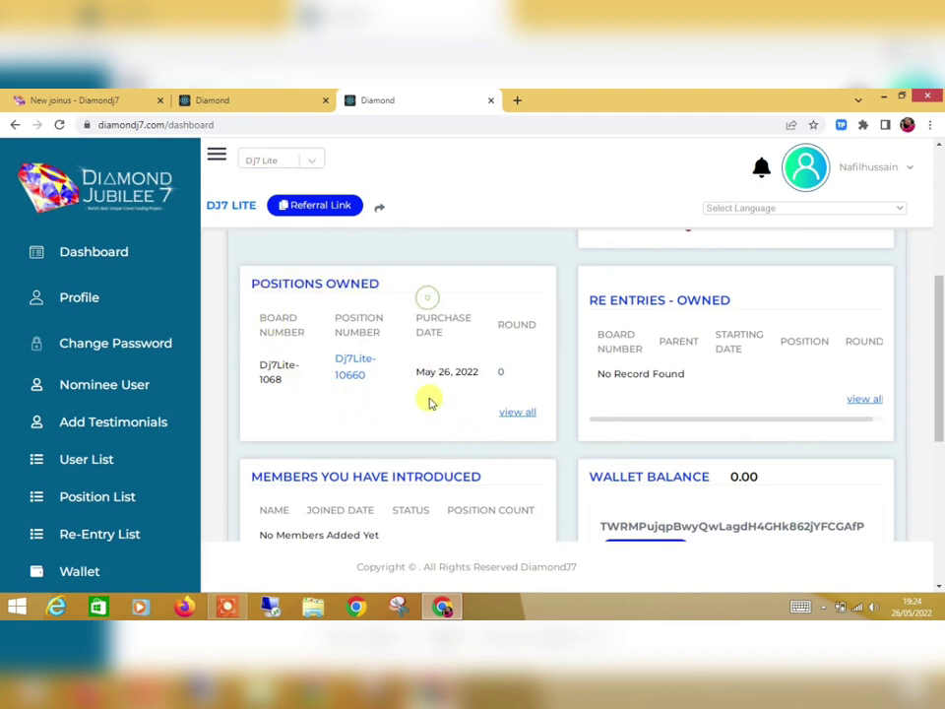
{"action": "scroll", "coordinate": [428, 436], "scroll_direction": "down", "scroll_amount": 4}
{"action": "scroll", "coordinate": [679, 449], "scroll_direction": "up", "scroll_amount": 3}
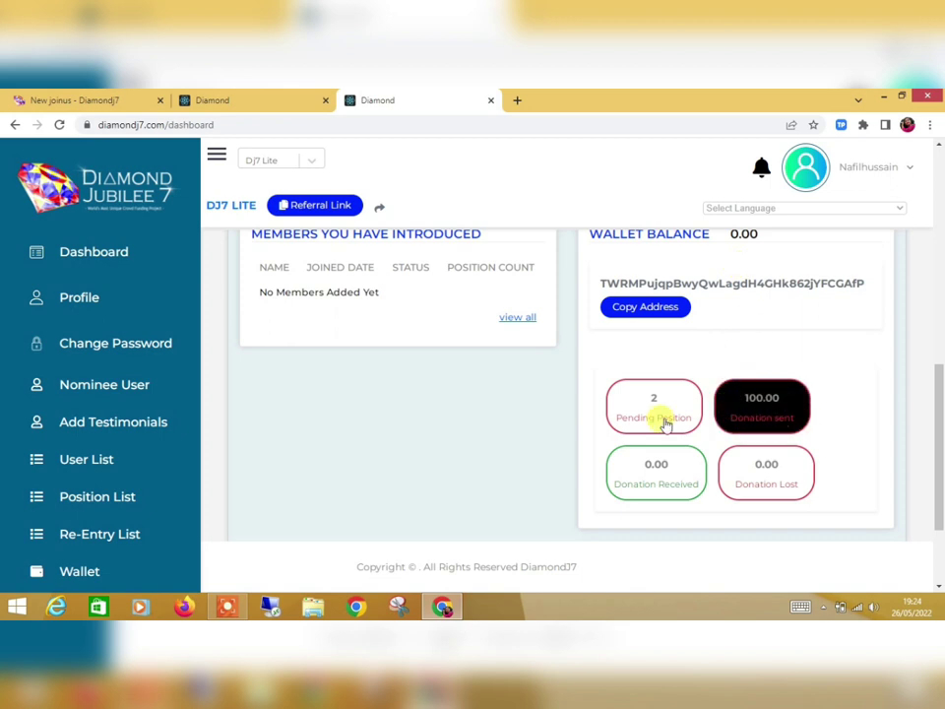
{"action": "scroll", "coordinate": [521, 460], "scroll_direction": "up", "scroll_amount": 2}
{"action": "scroll", "coordinate": [520, 460], "scroll_direction": "up", "scroll_amount": 2}
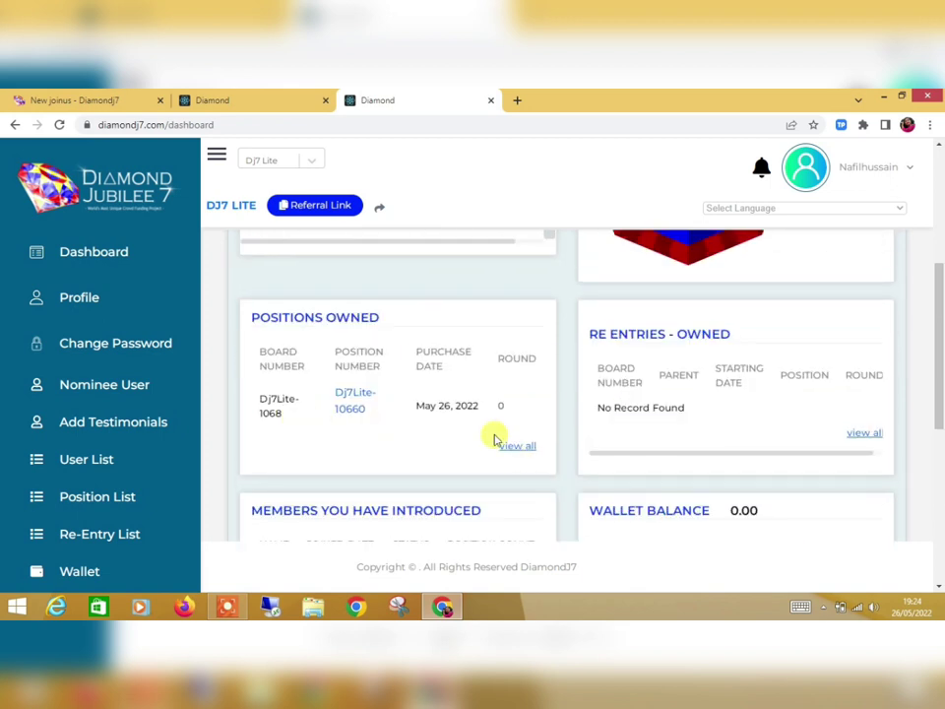
Step: Open the full listing of owned positions and review the board number, purchase date, round and balance columns
{"action": "left_click", "coordinate": [519, 447]}
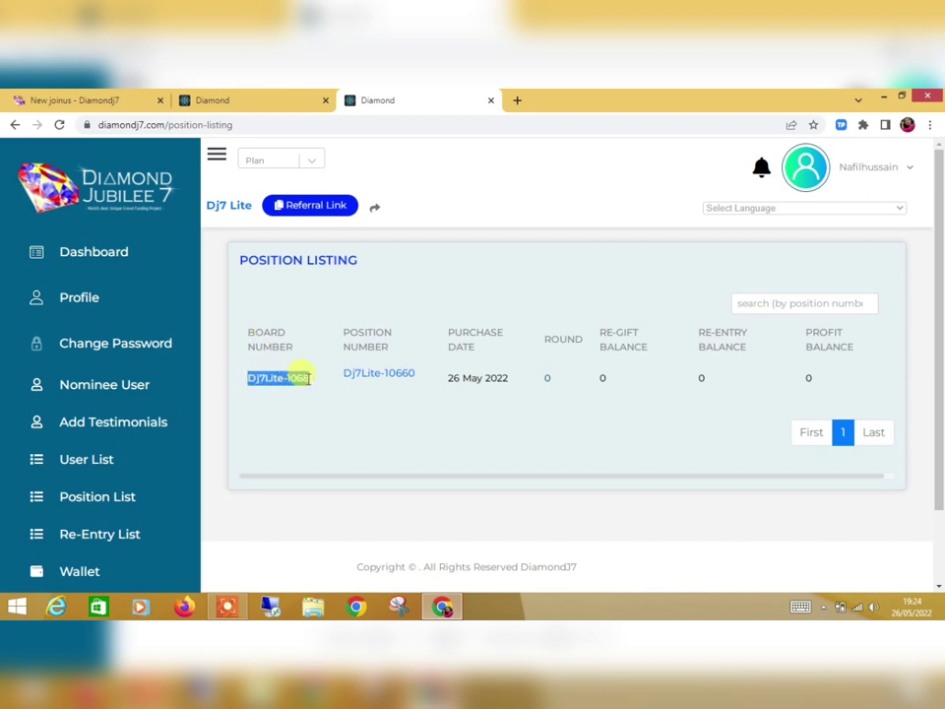
{"action": "left_click", "coordinate": [309, 378]}
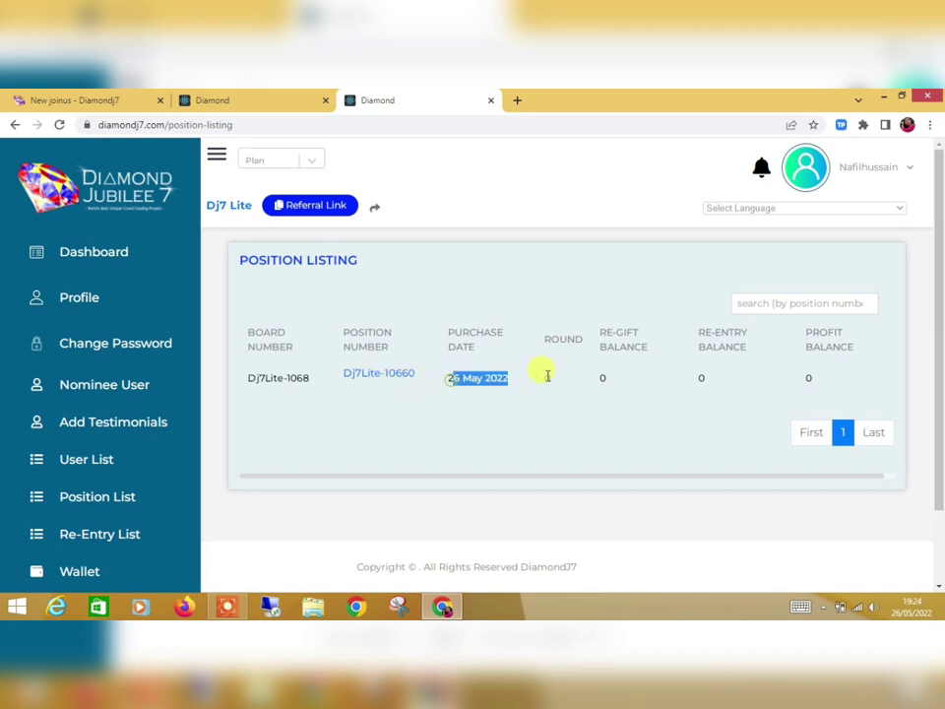
{"action": "left_click", "coordinate": [813, 426]}
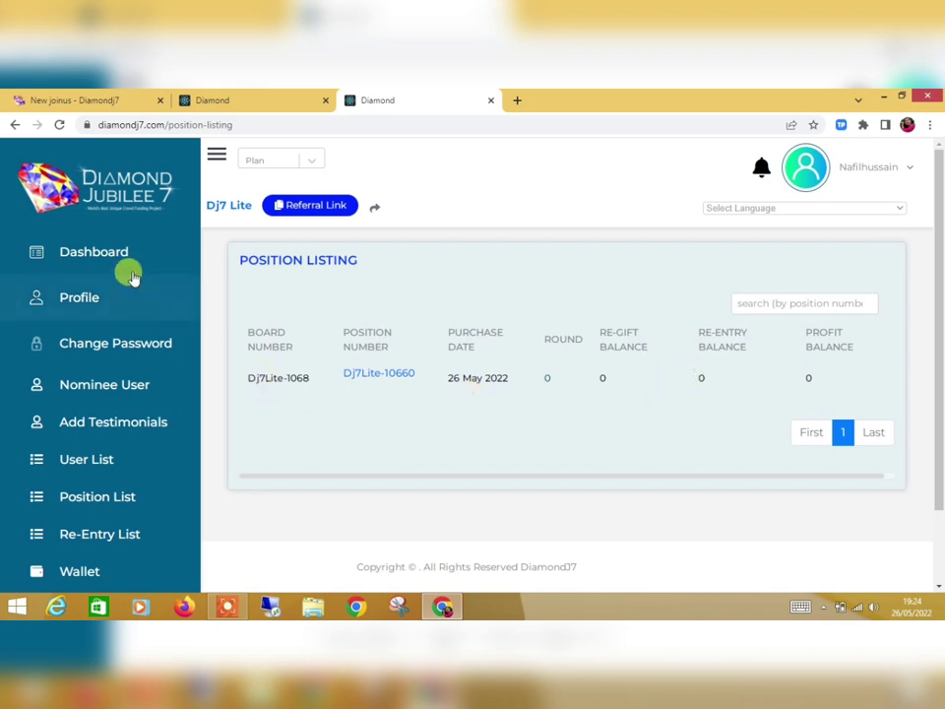
Step: Return to the dashboard and set its plan to Dj7 Lite
{"action": "left_click", "coordinate": [109, 250]}
{"action": "scroll", "coordinate": [421, 425], "scroll_direction": "down", "scroll_amount": 5}
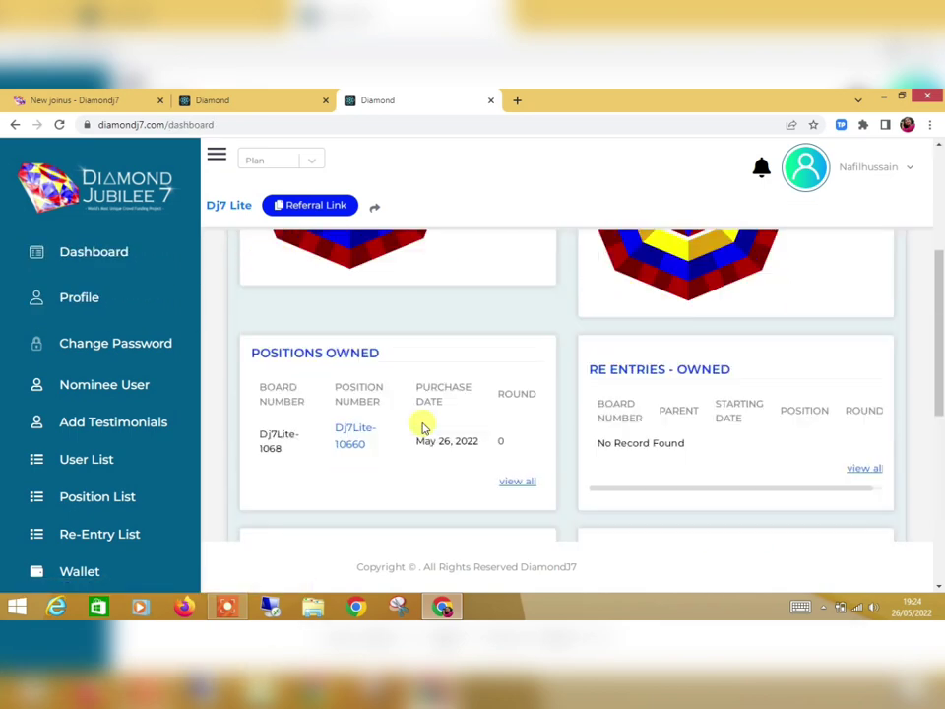
{"action": "scroll", "coordinate": [394, 315], "scroll_direction": "up", "scroll_amount": 4}
{"action": "left_click", "coordinate": [313, 160]}
{"action": "left_click", "coordinate": [289, 220]}
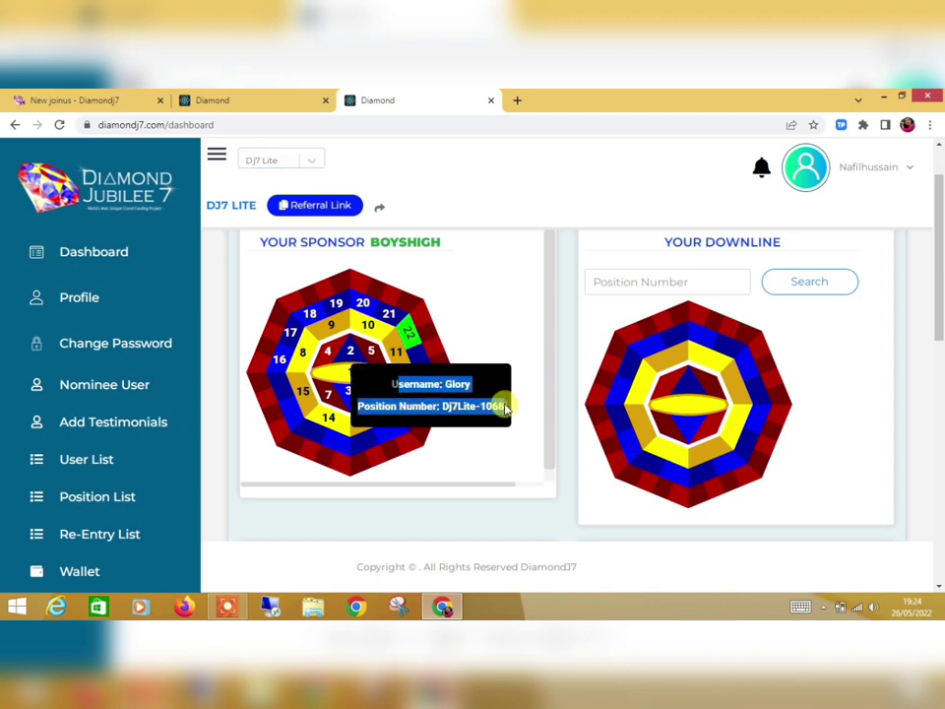
Step: Examine the sponsor board, reading the username and position number details for cells 1 and 22
{"action": "left_click", "coordinate": [428, 375]}
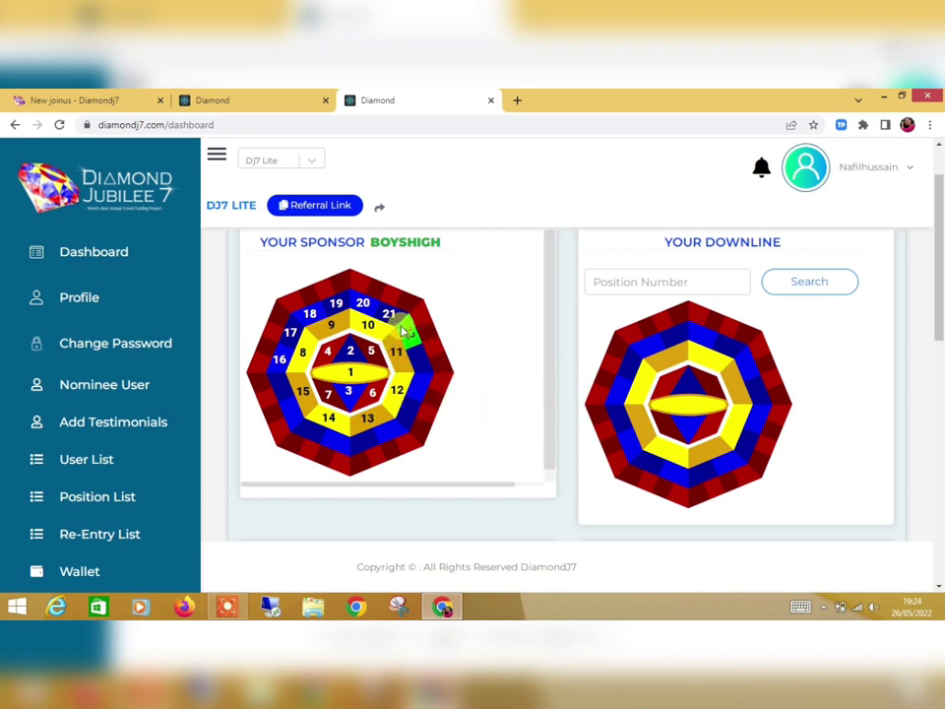
{"action": "mouse_move", "coordinate": [405, 331]}
{"action": "left_click_drag", "start_coordinate": [492, 368], "coordinate": [522, 366]}
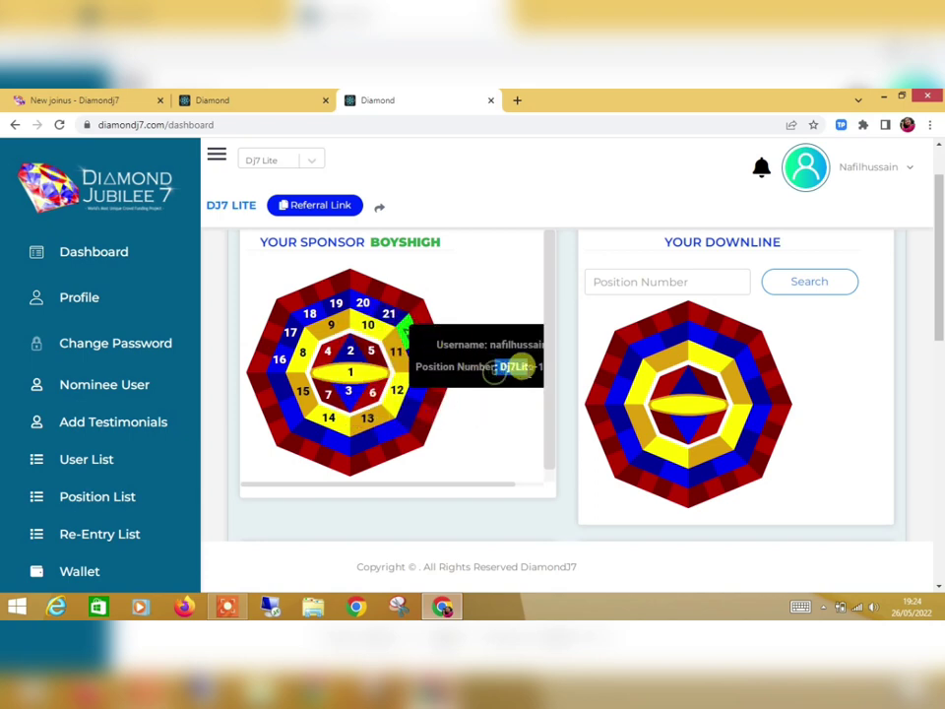
{"action": "left_click_drag", "start_coordinate": [485, 485], "coordinate": [517, 487]}
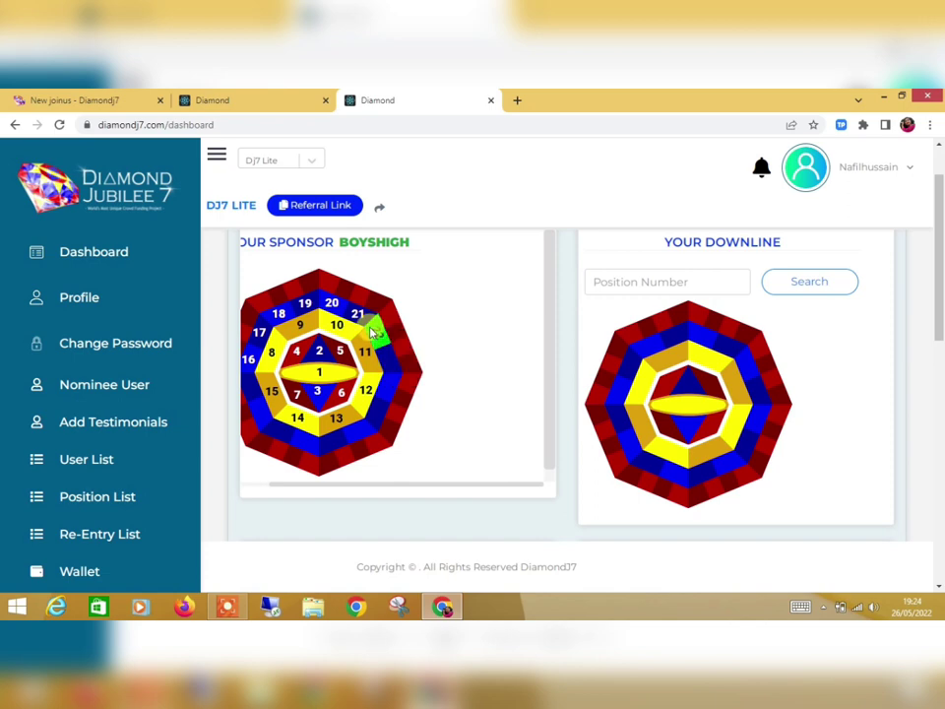
{"action": "mouse_move", "coordinate": [390, 339]}
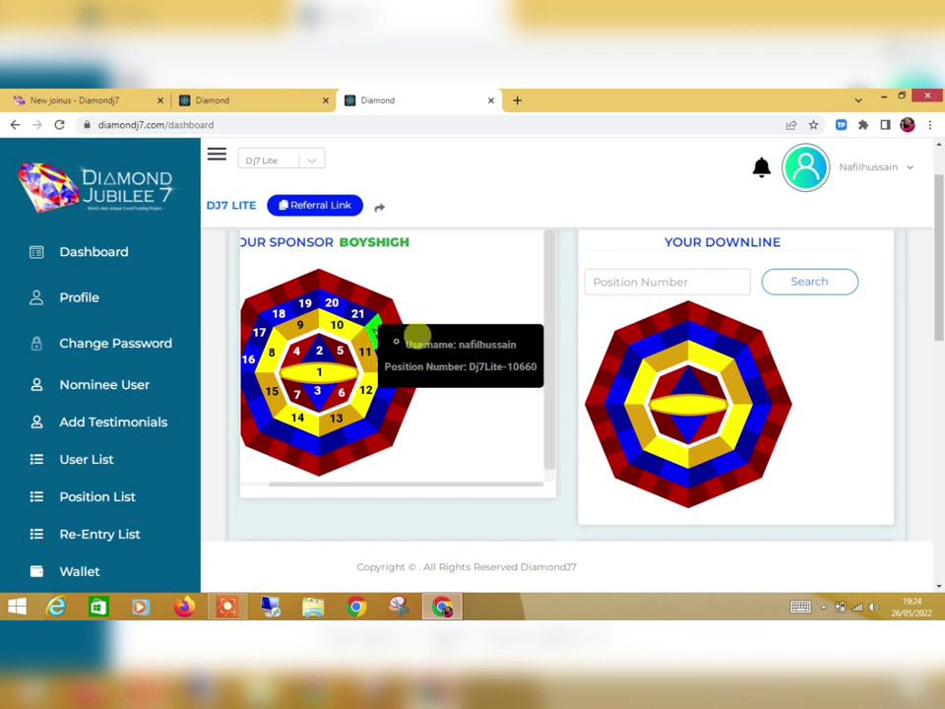
{"action": "left_click_drag", "start_coordinate": [406, 344], "coordinate": [514, 366]}
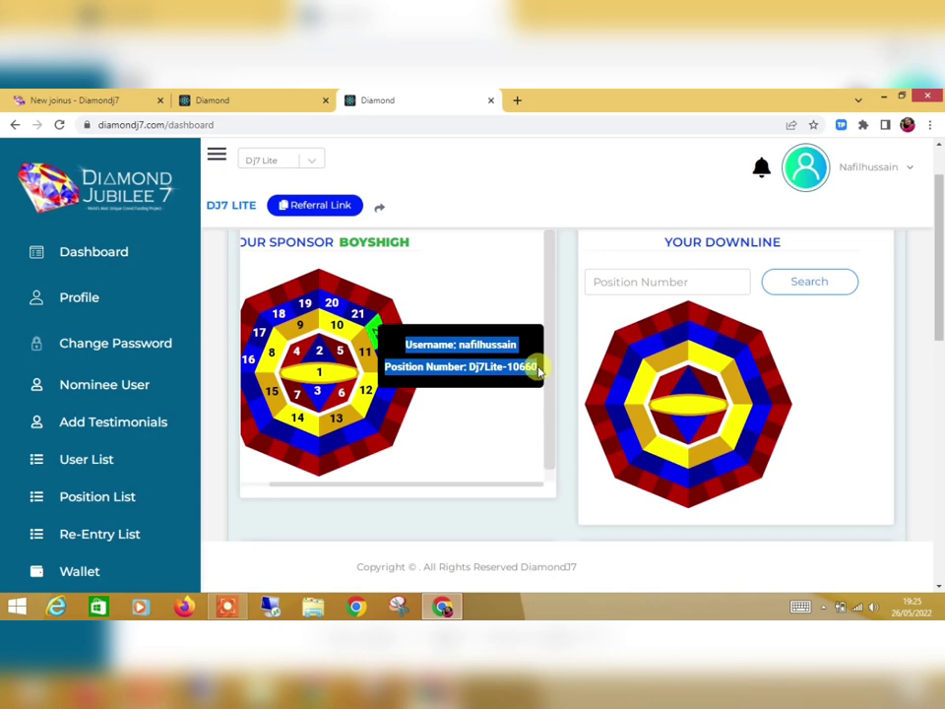
{"action": "left_click_drag", "start_coordinate": [287, 385], "coordinate": [371, 447]}
{"action": "scroll", "coordinate": [456, 478], "scroll_direction": "down", "scroll_amount": 1}
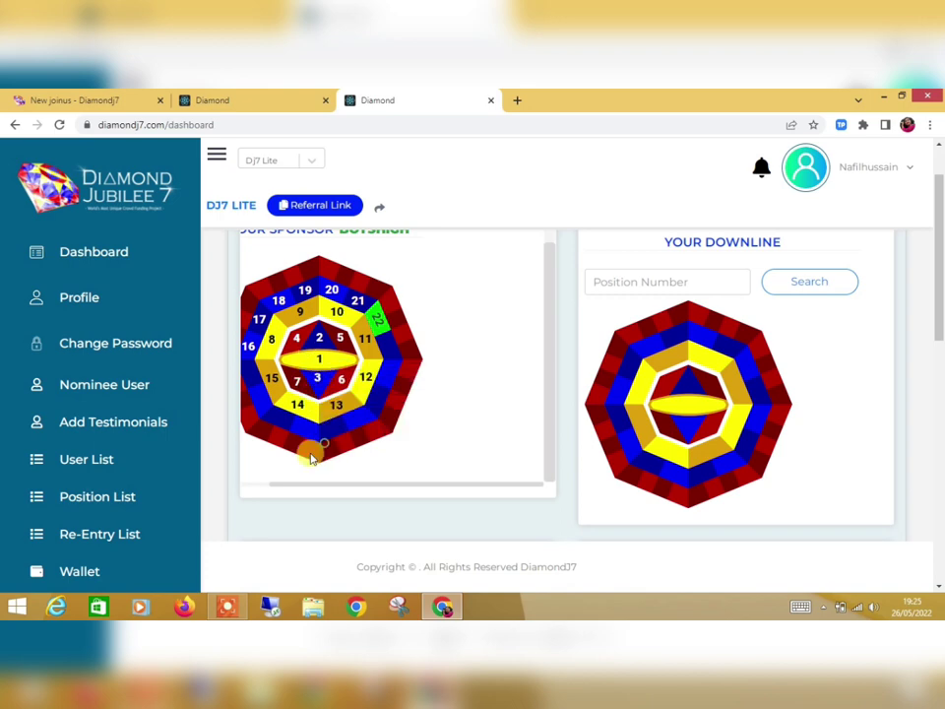
{"action": "left_click_drag", "start_coordinate": [344, 489], "coordinate": [289, 487]}
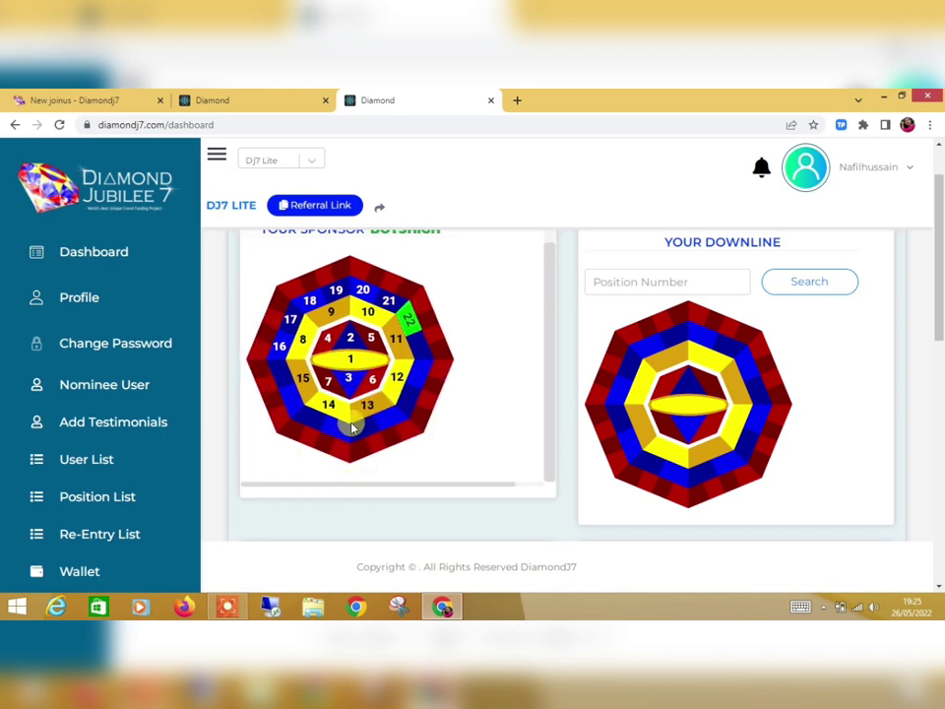
{"action": "scroll", "coordinate": [340, 423], "scroll_direction": "down", "scroll_amount": 1}
Step: Open the Profile page and look over its name, country, contact number and email fields
{"action": "left_click", "coordinate": [94, 301]}
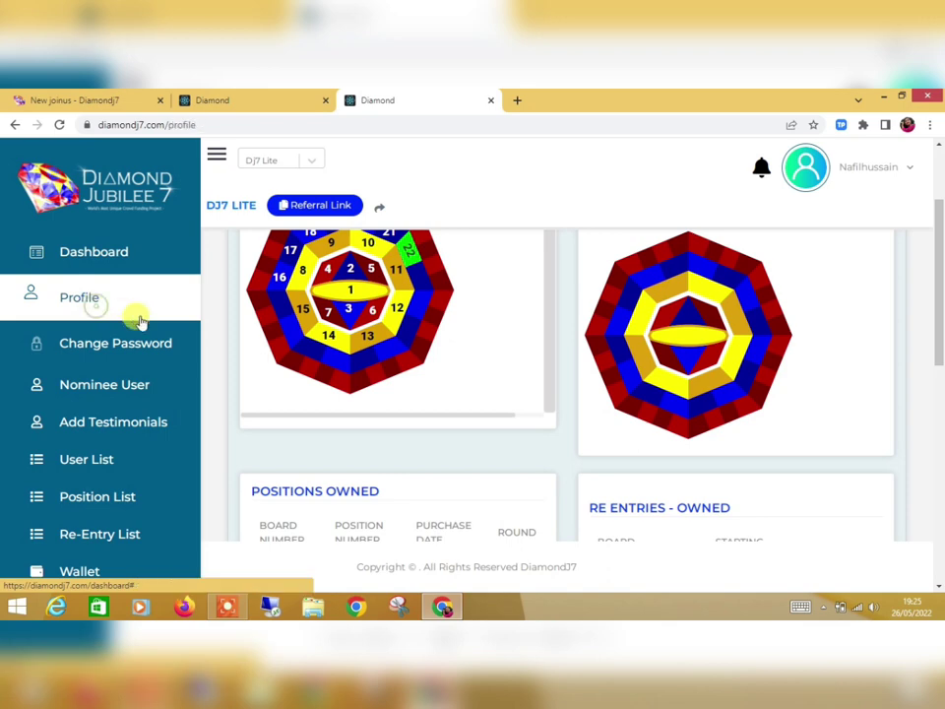
{"action": "scroll", "coordinate": [549, 399], "scroll_direction": "up", "scroll_amount": 3}
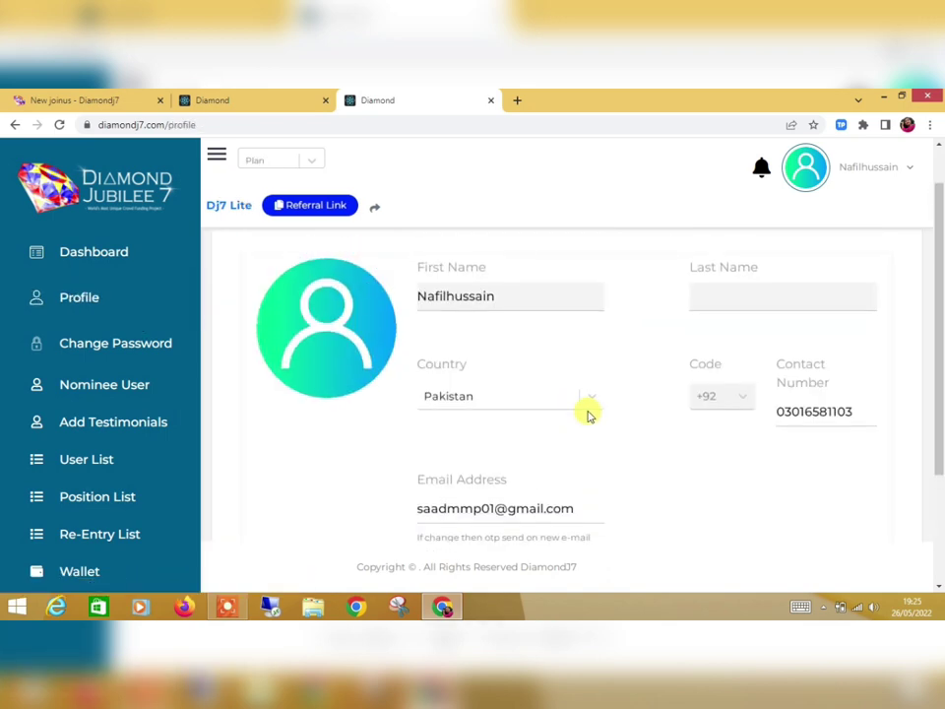
{"action": "scroll", "coordinate": [546, 478], "scroll_direction": "down", "scroll_amount": 3}
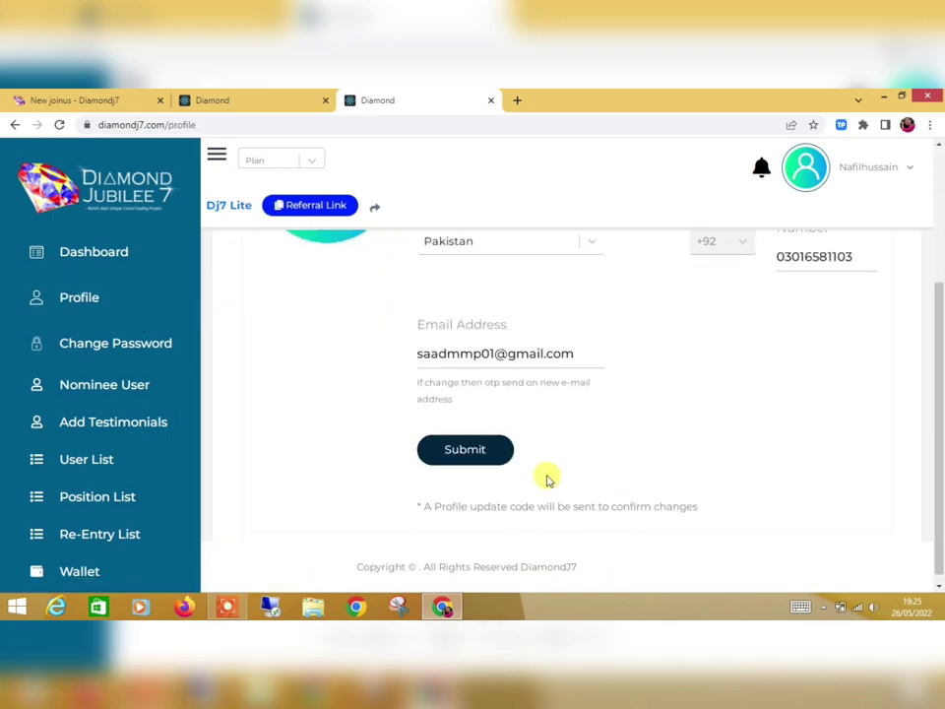
{"action": "scroll", "coordinate": [544, 460], "scroll_direction": "down", "scroll_amount": 1}
{"action": "scroll", "coordinate": [494, 462], "scroll_direction": "up", "scroll_amount": 3}
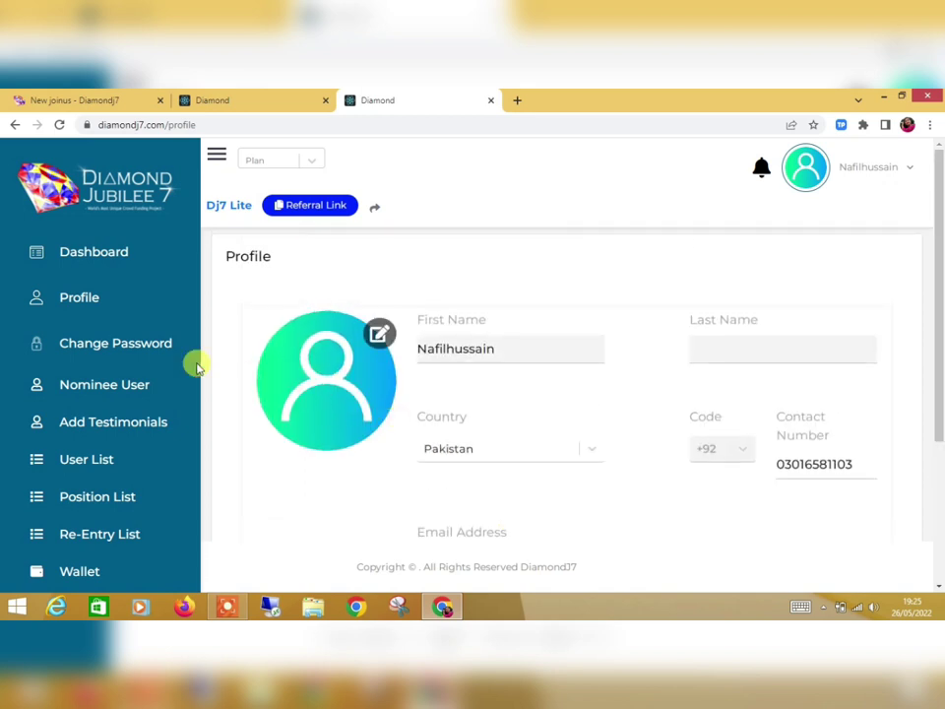
Step: Open the Change Password page and look over its old, new and confirm password fields without entering anything
{"action": "left_click", "coordinate": [126, 346]}
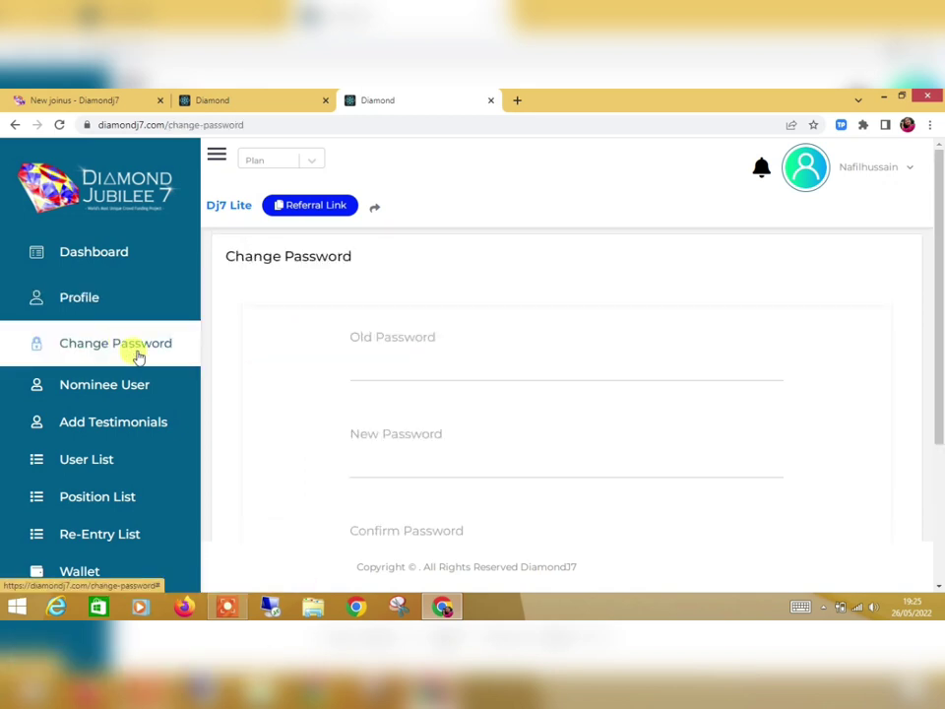
{"action": "left_click", "coordinate": [389, 363]}
{"action": "scroll", "coordinate": [384, 413], "scroll_direction": "down", "scroll_amount": 3}
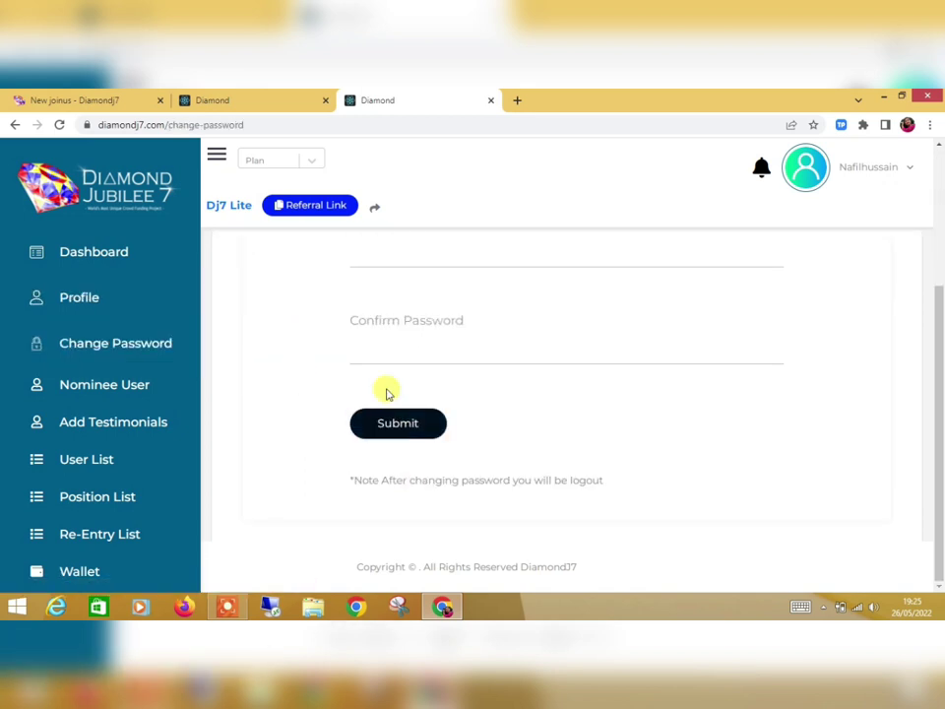
Step: Open the Nominee User page and look over its first name, last name, contact number and email address fields
{"action": "left_click", "coordinate": [120, 386]}
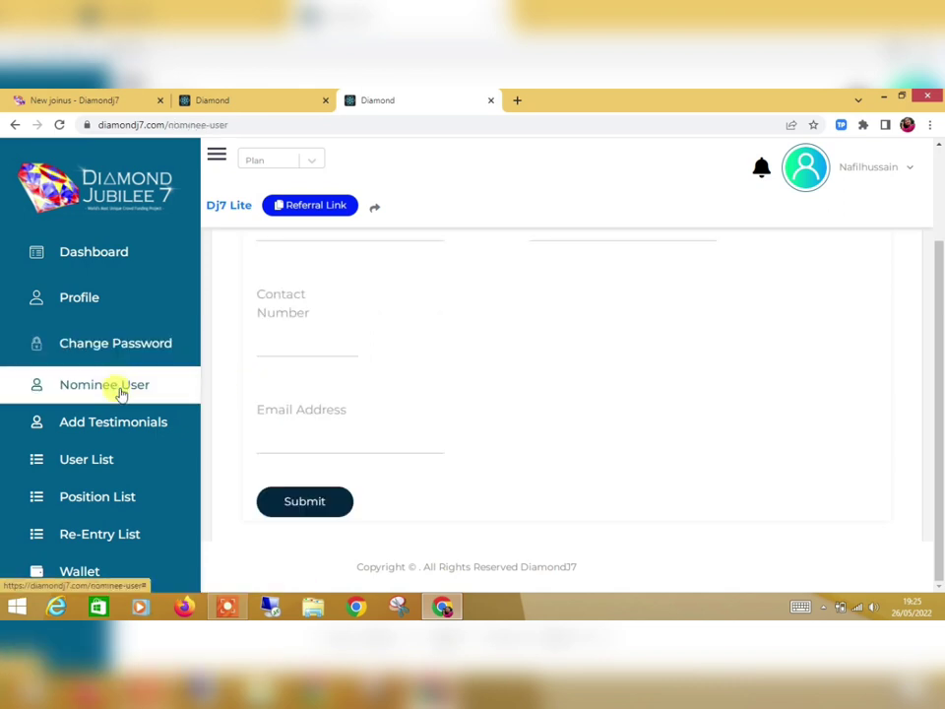
{"action": "scroll", "coordinate": [325, 345], "scroll_direction": "up", "scroll_amount": 2}
{"action": "scroll", "coordinate": [333, 373], "scroll_direction": "down", "scroll_amount": 2}
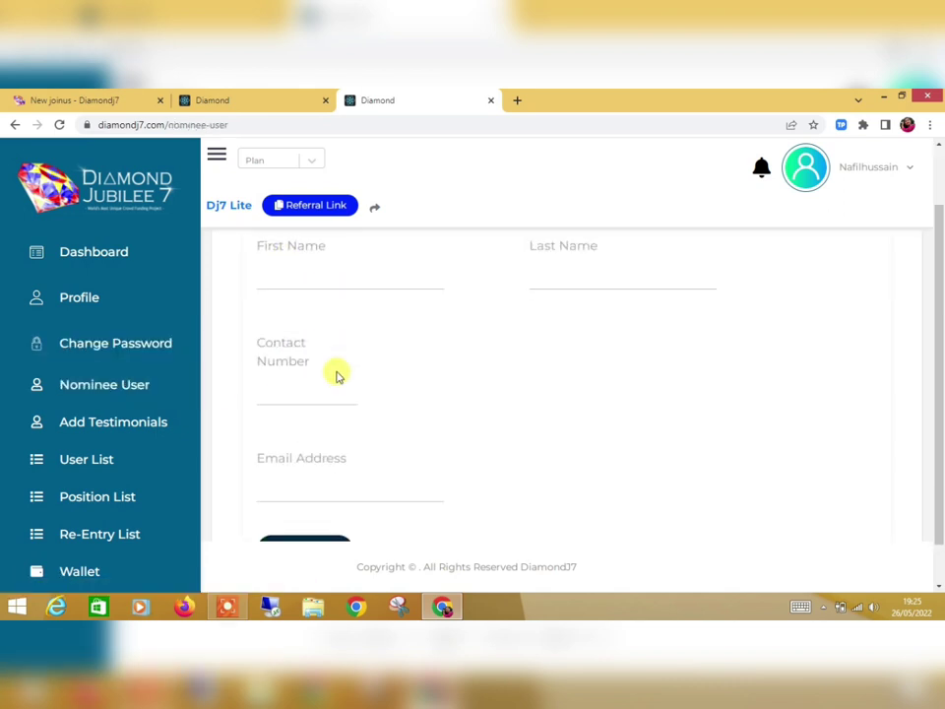
Step: Open the Add Testimonials page and look over its message and file upload fields without submitting anything
{"action": "left_click", "coordinate": [149, 422]}
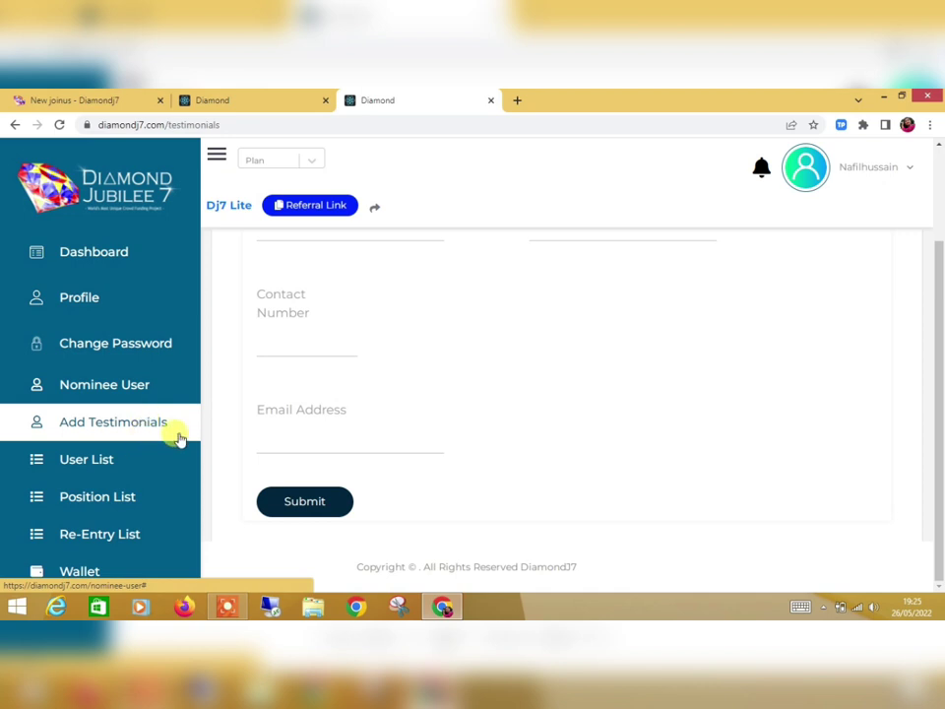
{"action": "scroll", "coordinate": [416, 283], "scroll_direction": "up", "scroll_amount": 1}
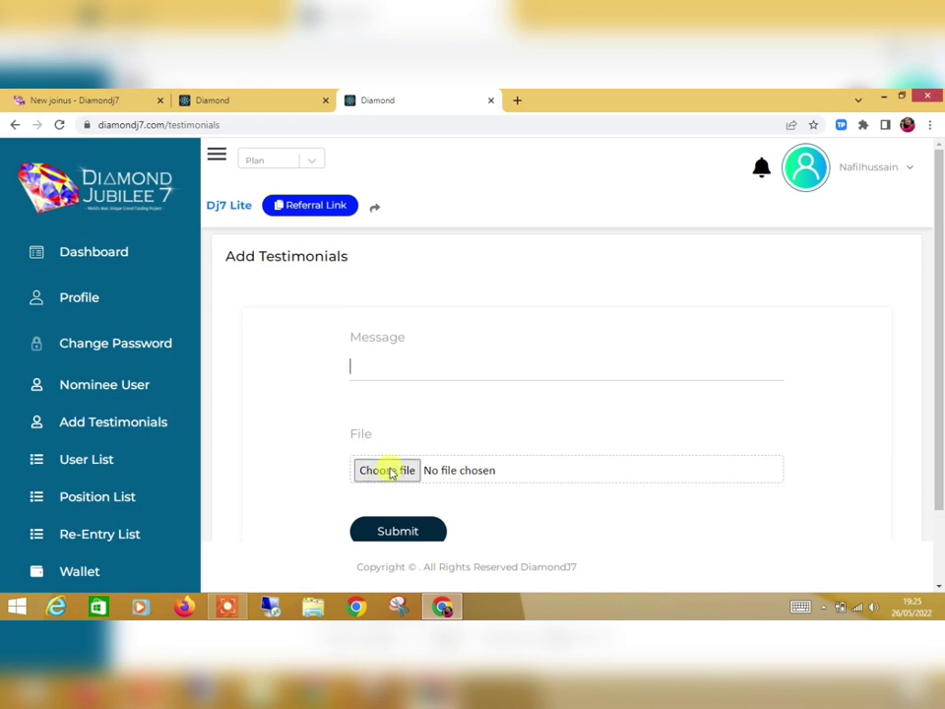
{"action": "scroll", "coordinate": [417, 532], "scroll_direction": "down", "scroll_amount": 1}
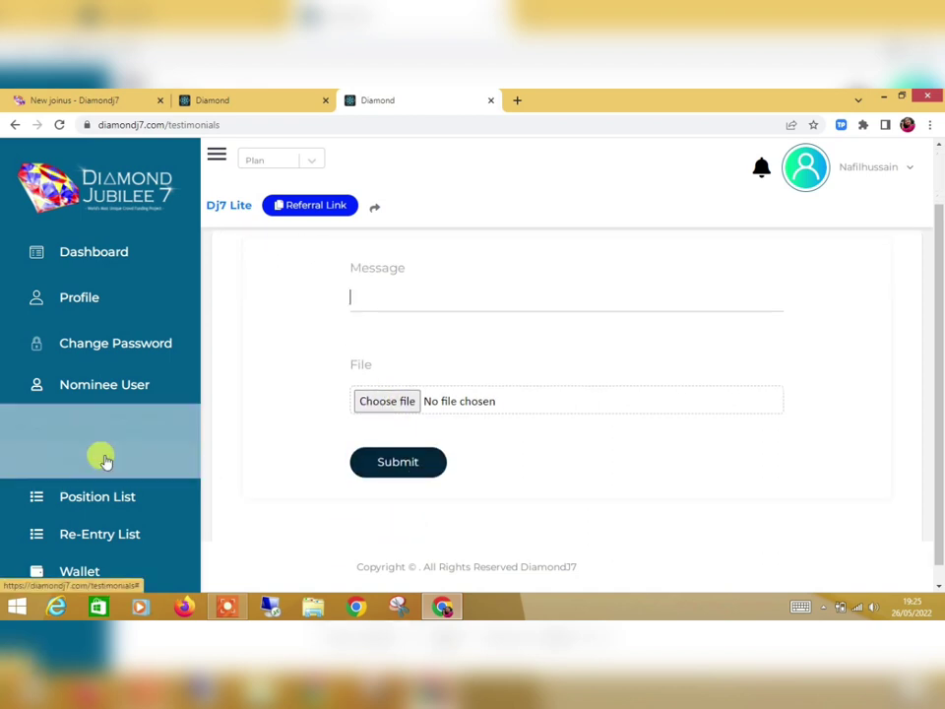
Step: Open the User List page and show its entries for the Dj7 Lite plan
{"action": "left_click", "coordinate": [104, 462]}
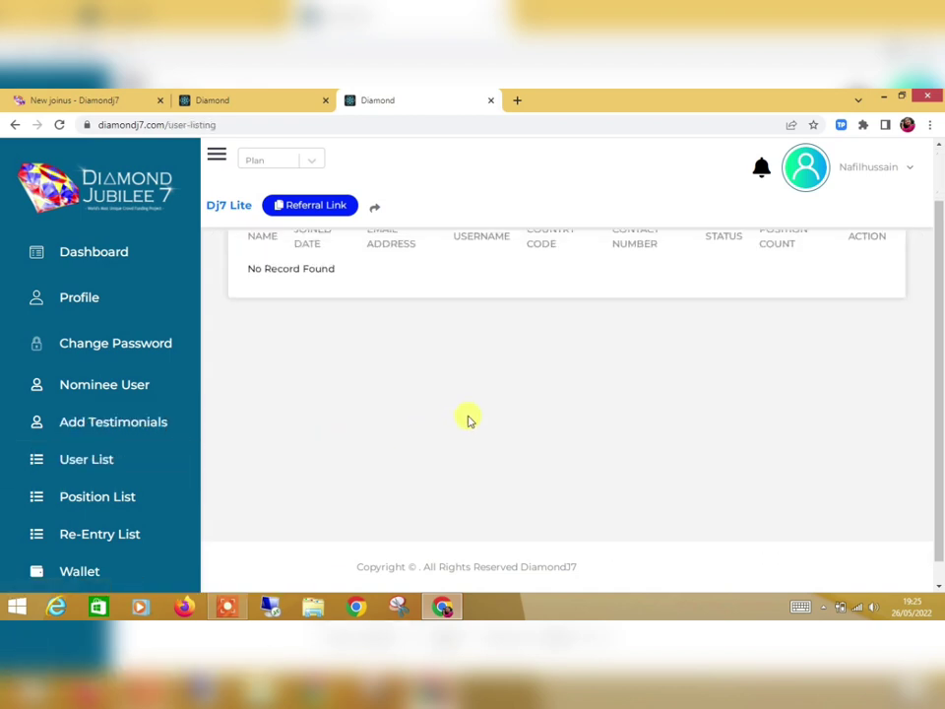
{"action": "left_click", "coordinate": [310, 161]}
{"action": "left_click", "coordinate": [292, 216]}
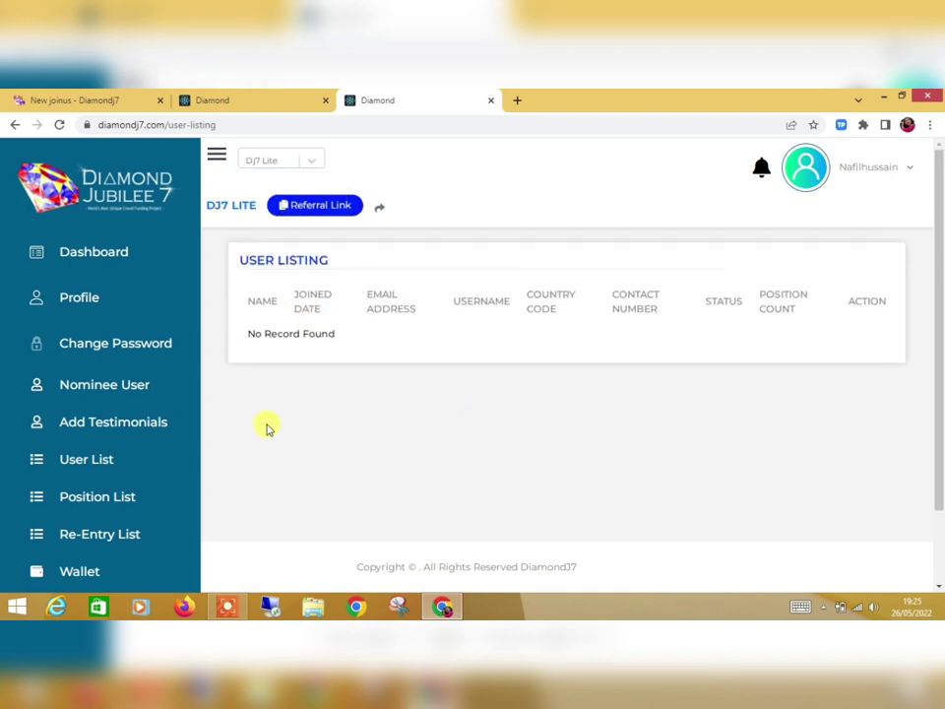
Step: Open the Position List page and show its positions for the Dj7 Lite plan
{"action": "left_click", "coordinate": [105, 502]}
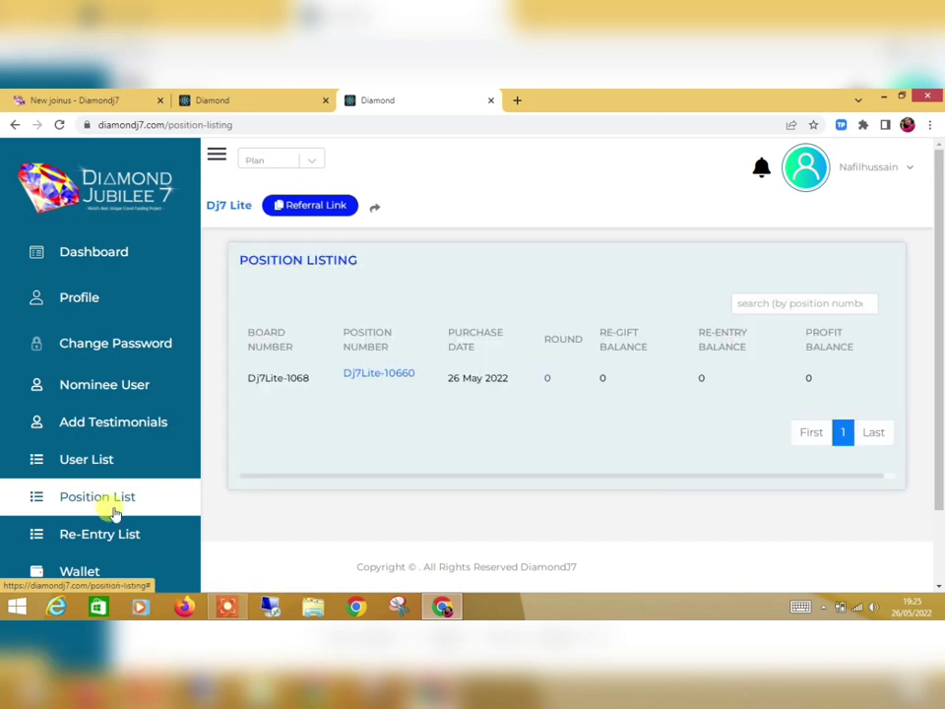
{"action": "left_click", "coordinate": [277, 161]}
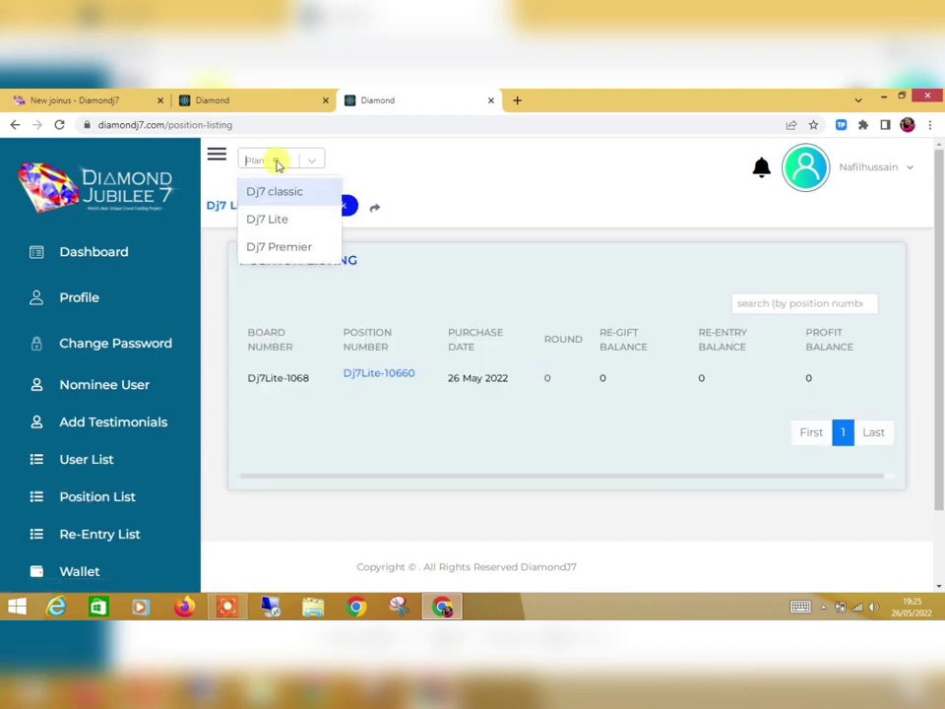
{"action": "left_click", "coordinate": [284, 220]}
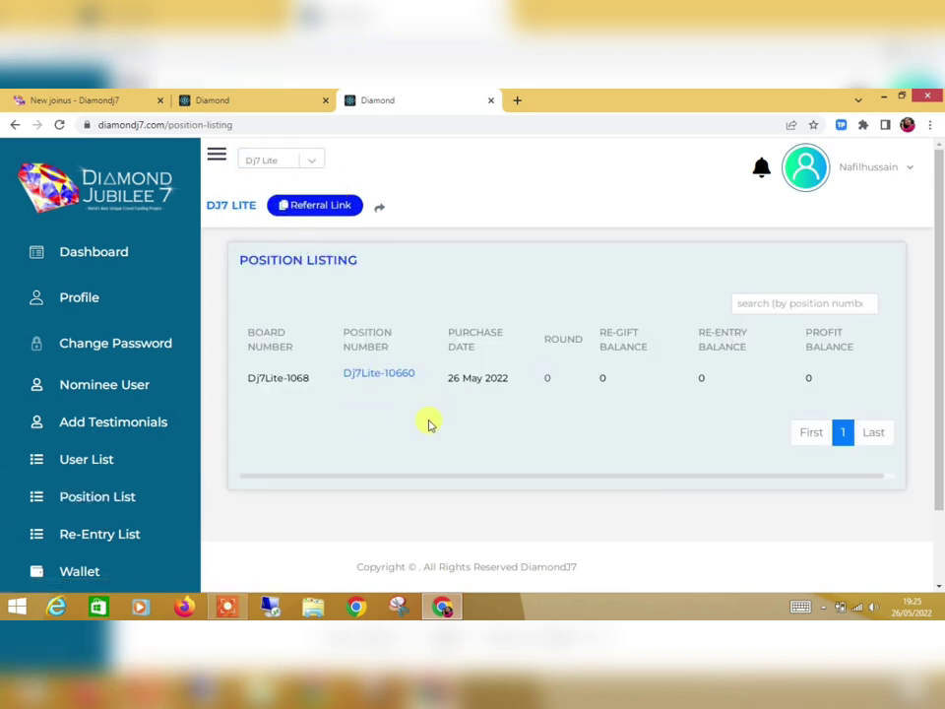
Step: Open the Re-Entry List page, show its entries for the Dj7 Lite plan, and reload the page
{"action": "left_click", "coordinate": [120, 536]}
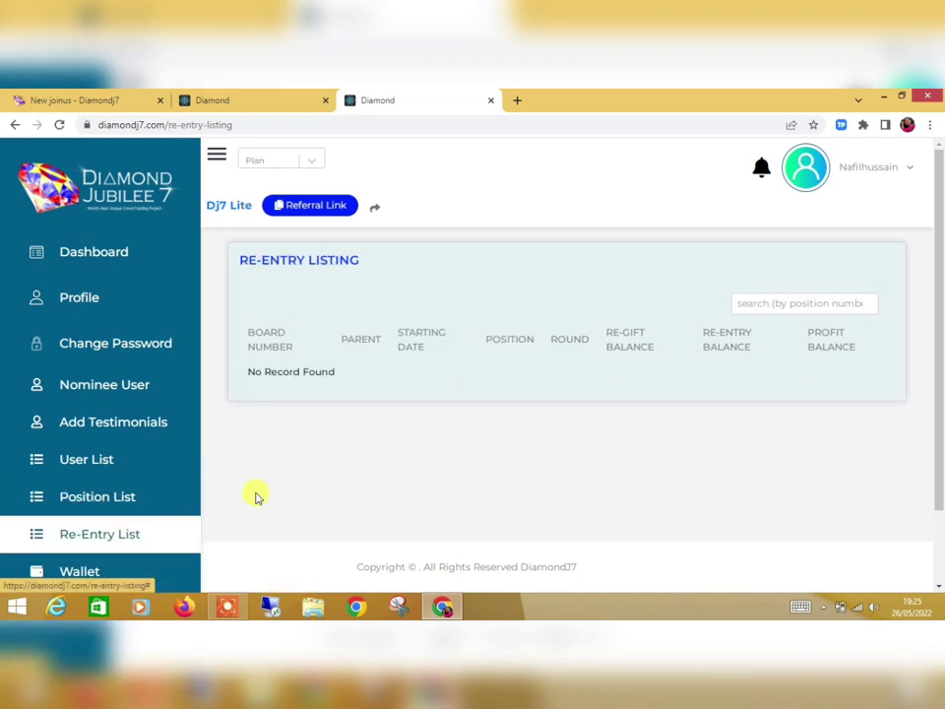
{"action": "left_click", "coordinate": [284, 155]}
{"action": "left_click", "coordinate": [290, 218]}
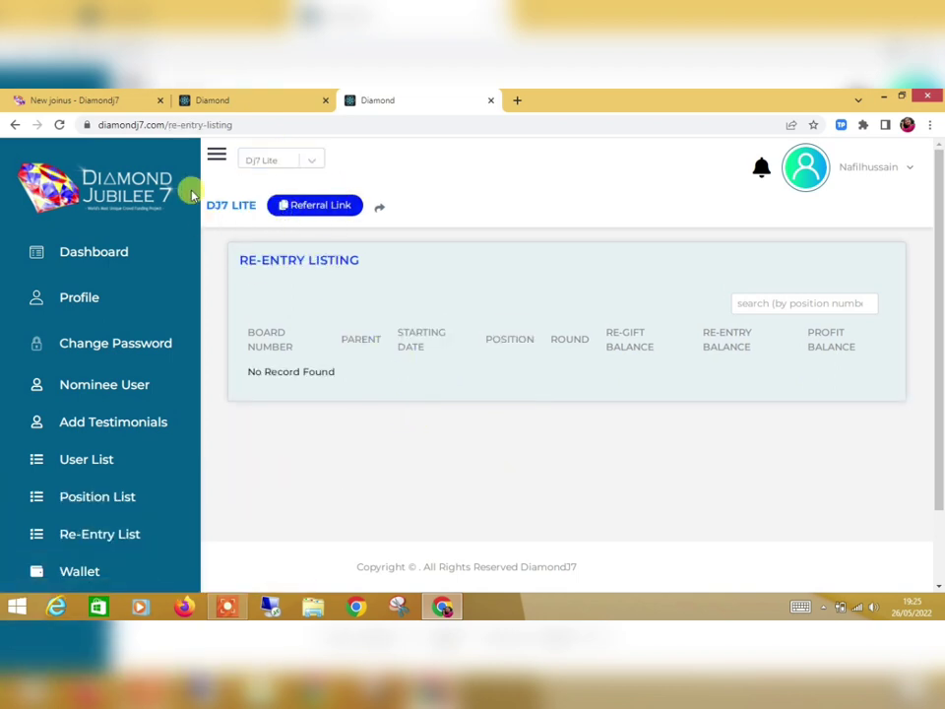
{"action": "left_click", "coordinate": [60, 124]}
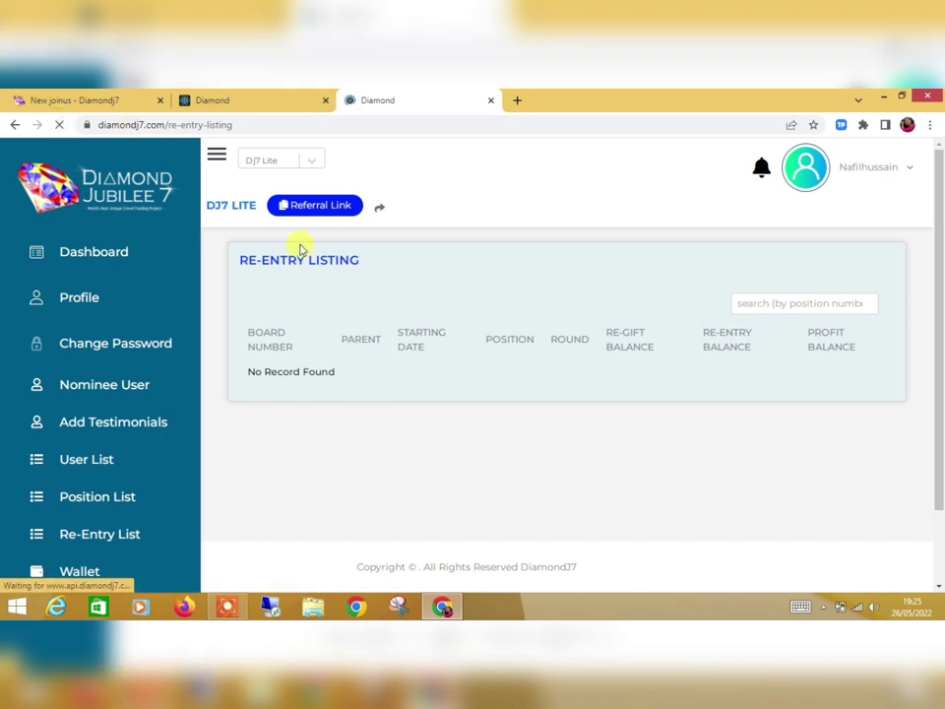
{"action": "scroll", "coordinate": [301, 510], "scroll_direction": "down", "scroll_amount": 1}
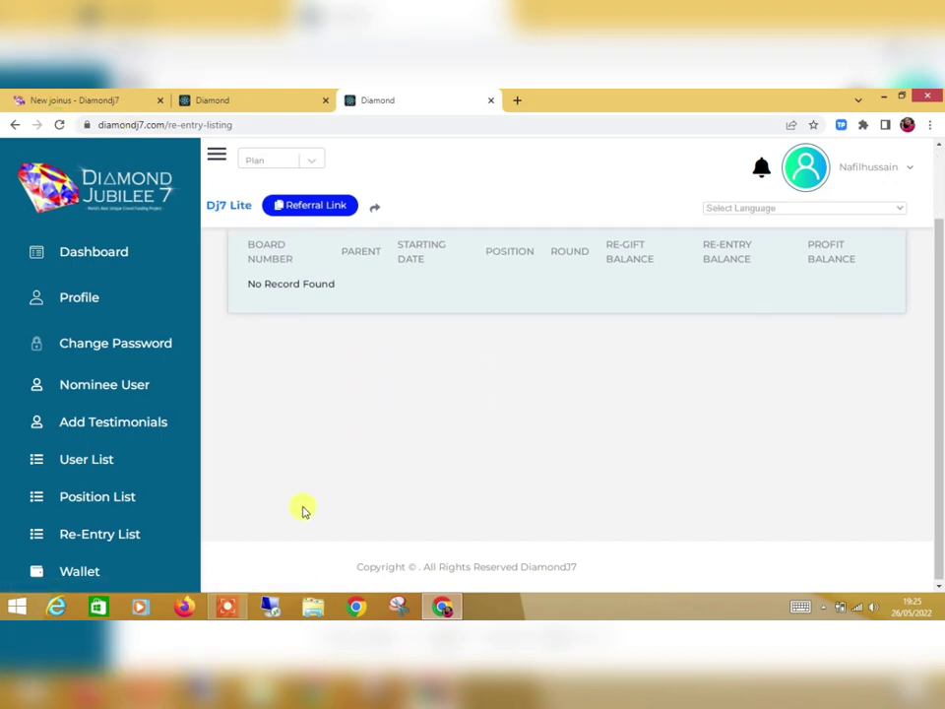
Step: Open the Wallet Details page and check the balance, donations received and wallet address
{"action": "left_click", "coordinate": [103, 570]}
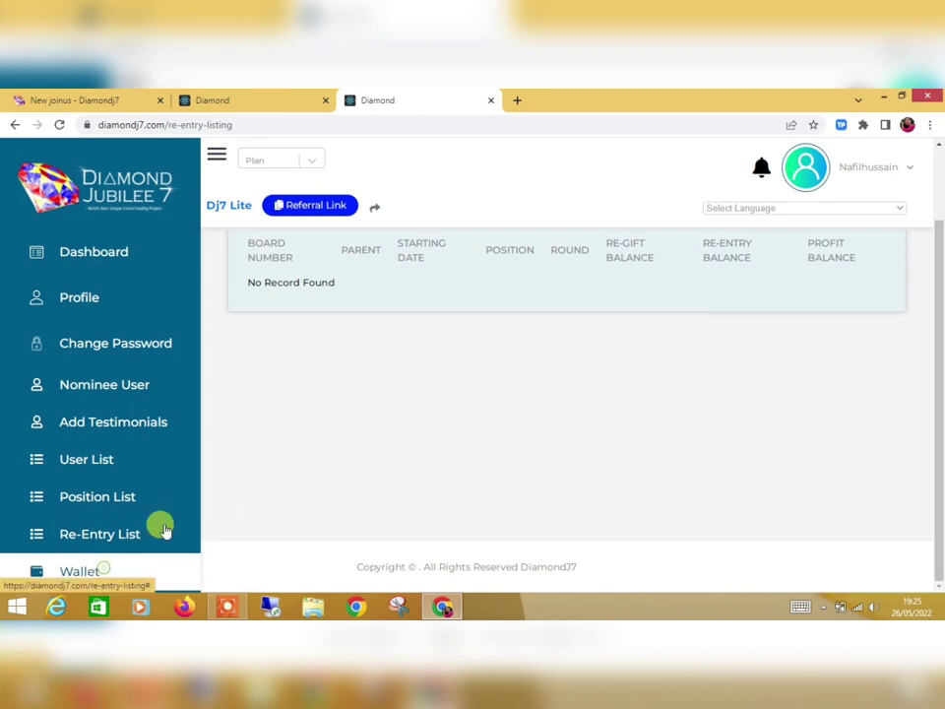
{"action": "scroll", "coordinate": [157, 495], "scroll_direction": "down", "scroll_amount": 2}
{"action": "scroll", "coordinate": [148, 462], "scroll_direction": "down", "scroll_amount": 1}
{"action": "left_click", "coordinate": [135, 447]}
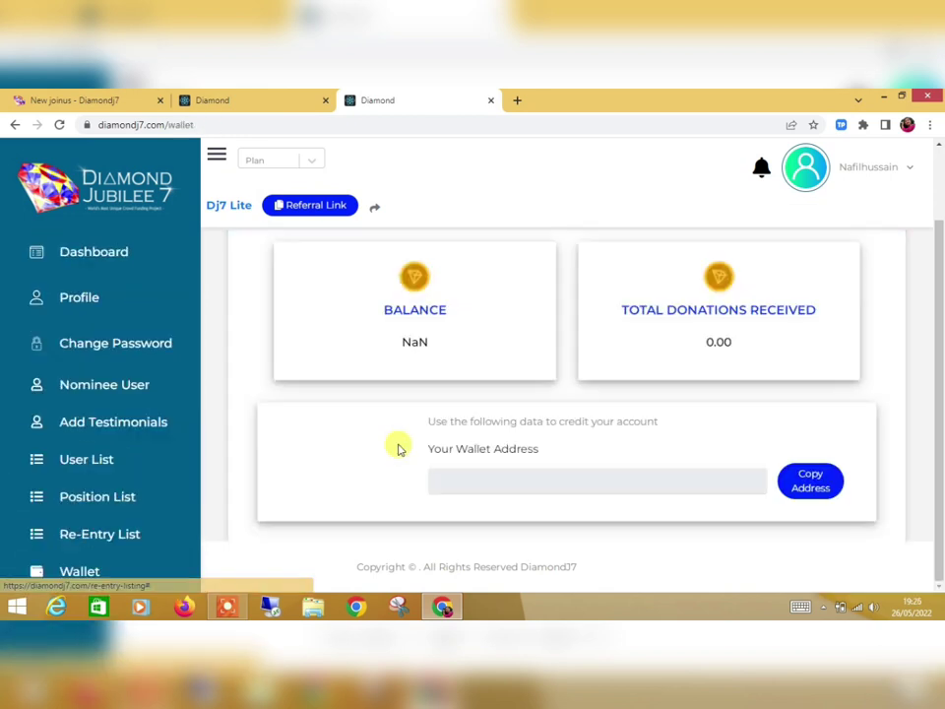
{"action": "left_click_drag", "start_coordinate": [390, 342], "coordinate": [475, 351]}
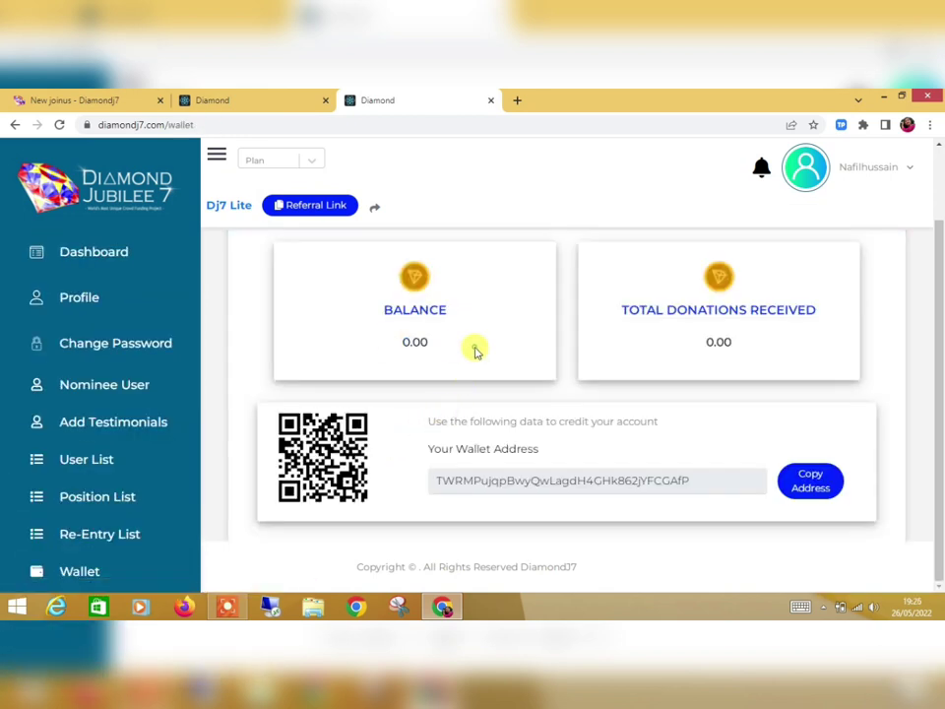
Step: Open the Wallet Transactions page and examine the credited funds entry and the Dj7 Lite position purchase debit
{"action": "scroll", "coordinate": [143, 520], "scroll_direction": "down", "scroll_amount": 2}
{"action": "left_click", "coordinate": [132, 512]}
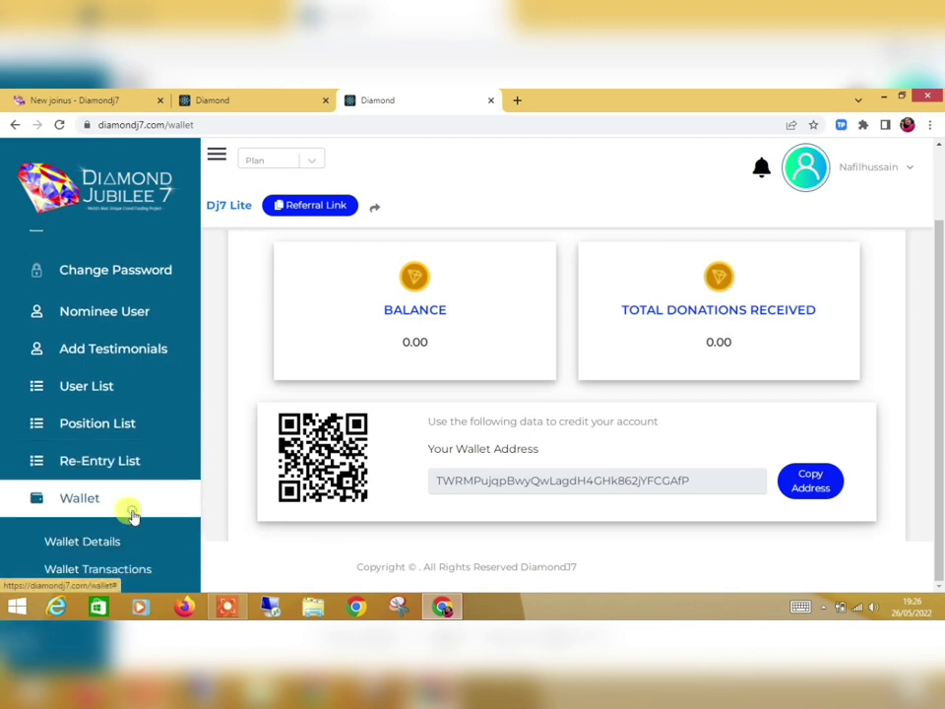
{"action": "scroll", "coordinate": [150, 501], "scroll_direction": "down", "scroll_amount": 1}
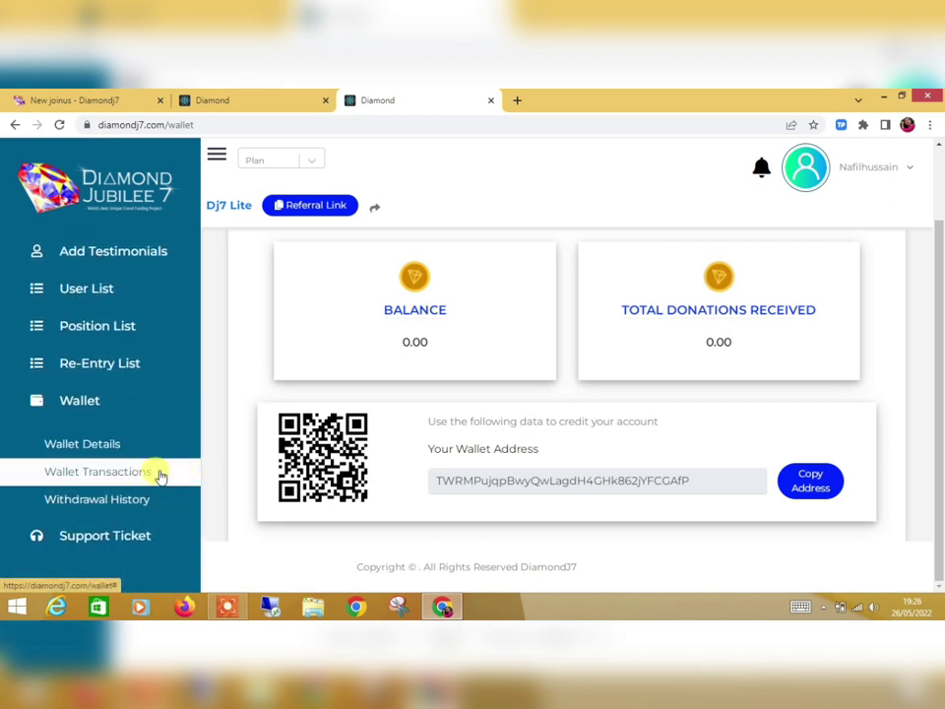
{"action": "left_click", "coordinate": [162, 476]}
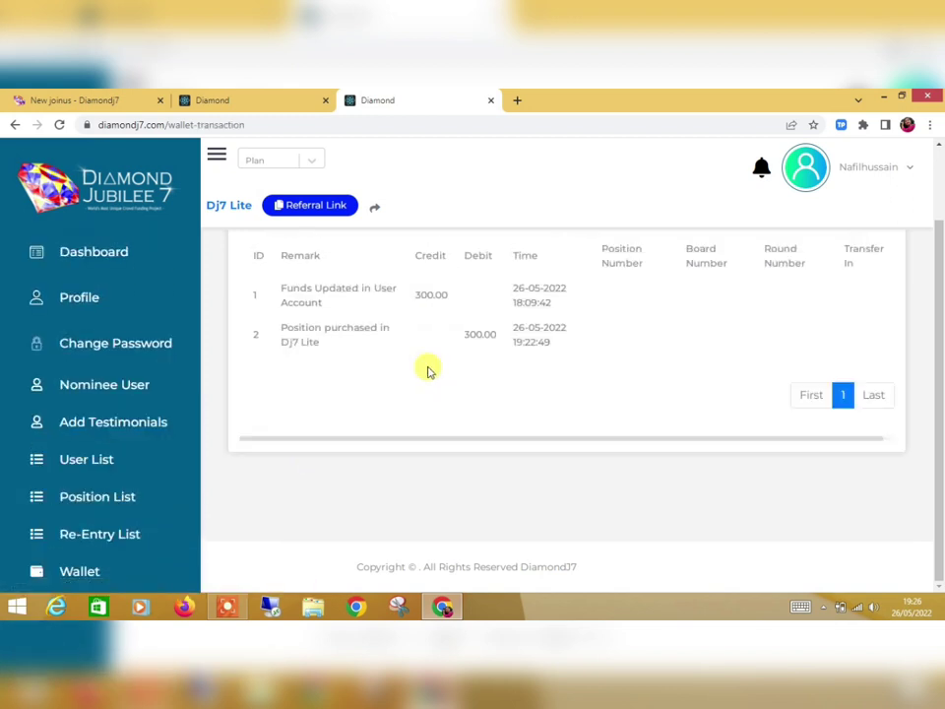
{"action": "left_click_drag", "start_coordinate": [384, 288], "coordinate": [559, 297]}
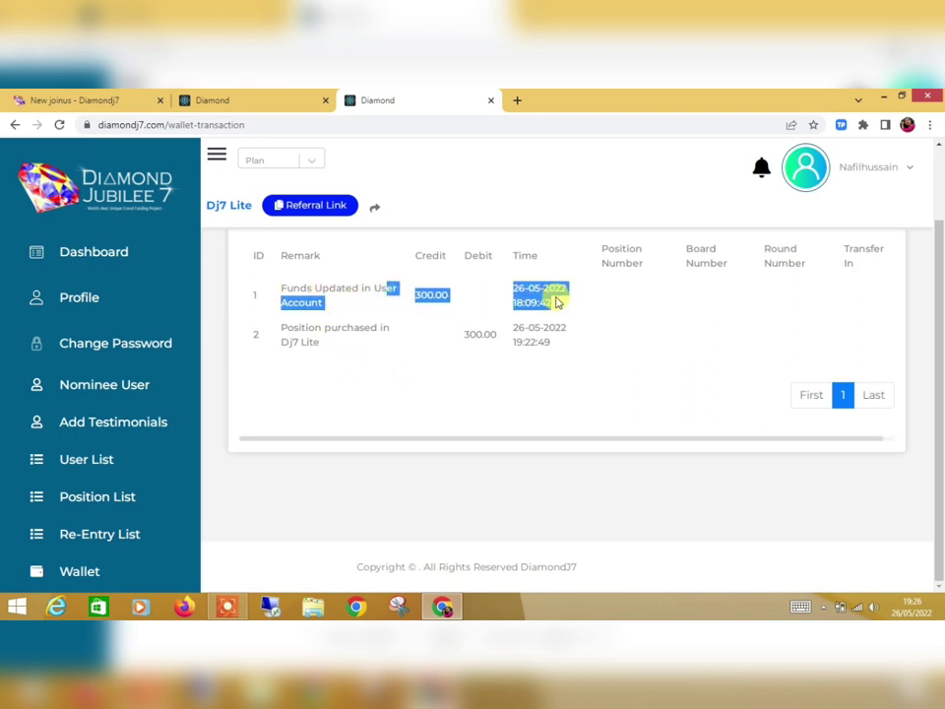
{"action": "left_click", "coordinate": [556, 295]}
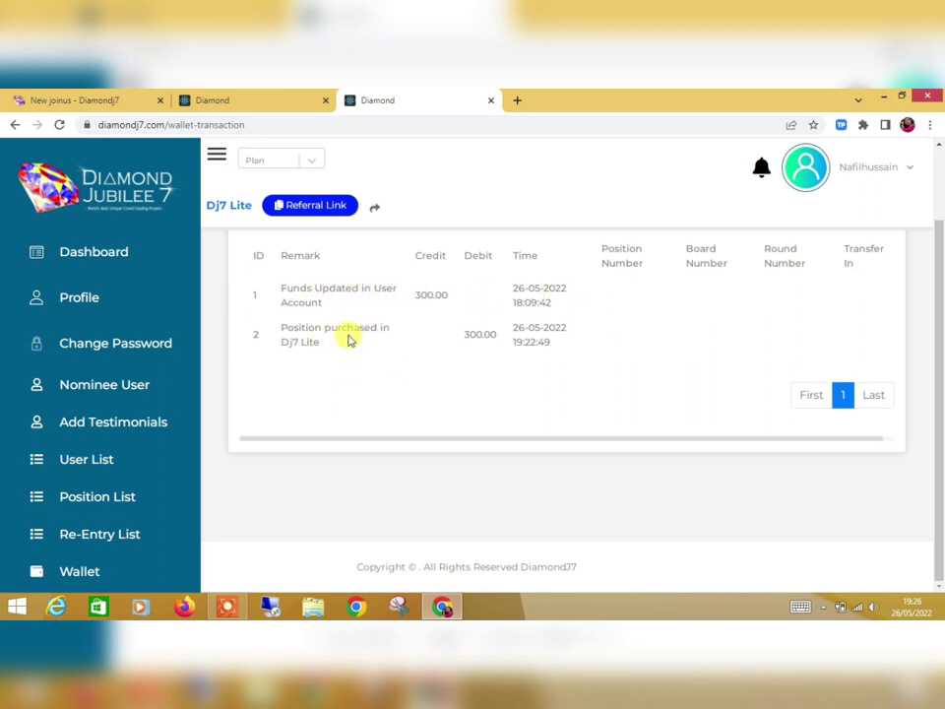
{"action": "left_click_drag", "start_coordinate": [335, 330], "coordinate": [388, 348]}
{"action": "left_click", "coordinate": [462, 333]}
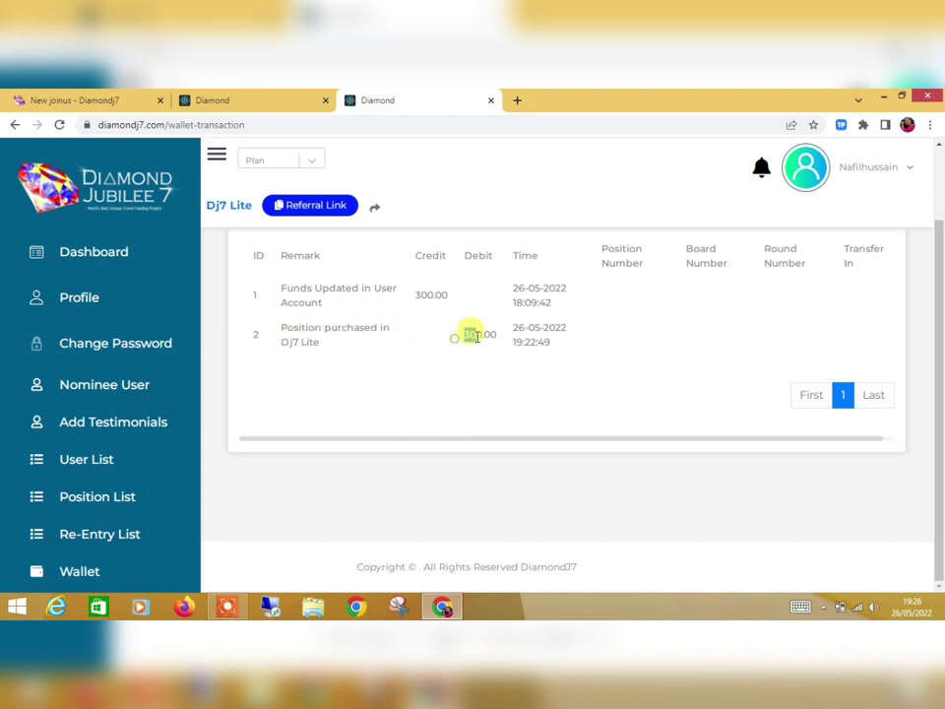
Step: Open the Support Ticket page and look over the form for generating a new ticket
{"action": "scroll", "coordinate": [83, 551], "scroll_direction": "down", "scroll_amount": 1}
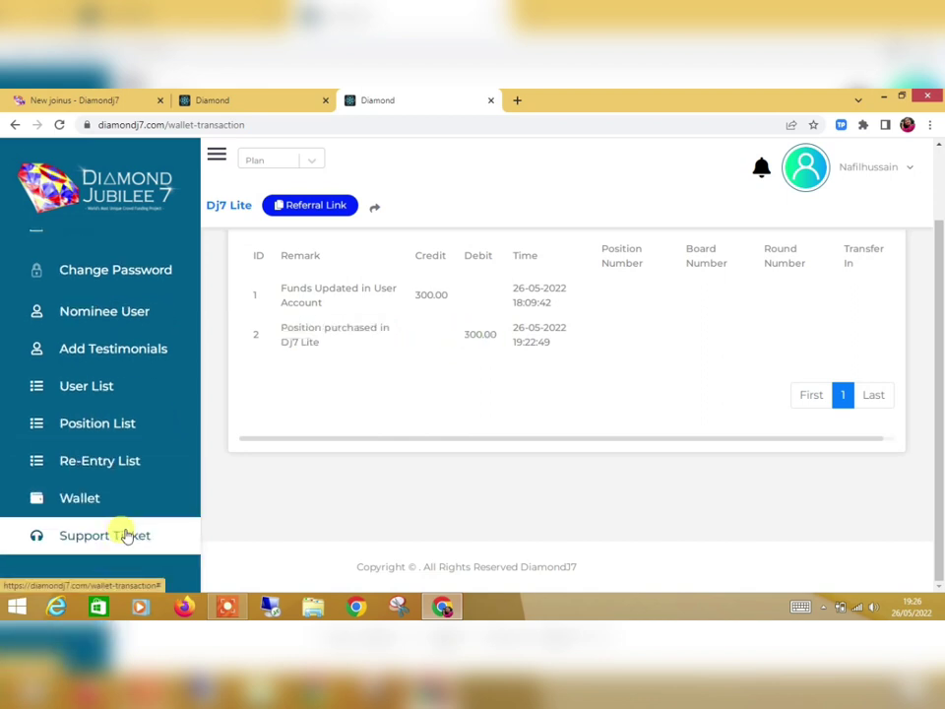
{"action": "left_click", "coordinate": [158, 546]}
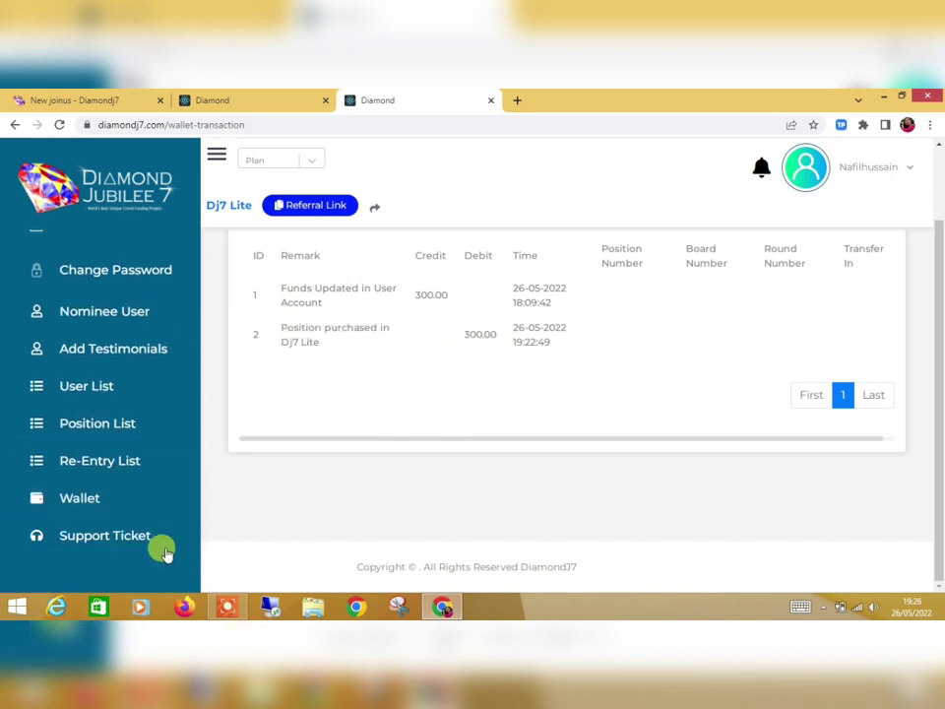
{"action": "scroll", "coordinate": [142, 532], "scroll_direction": "down", "scroll_amount": 1}
{"action": "left_click", "coordinate": [122, 514]}
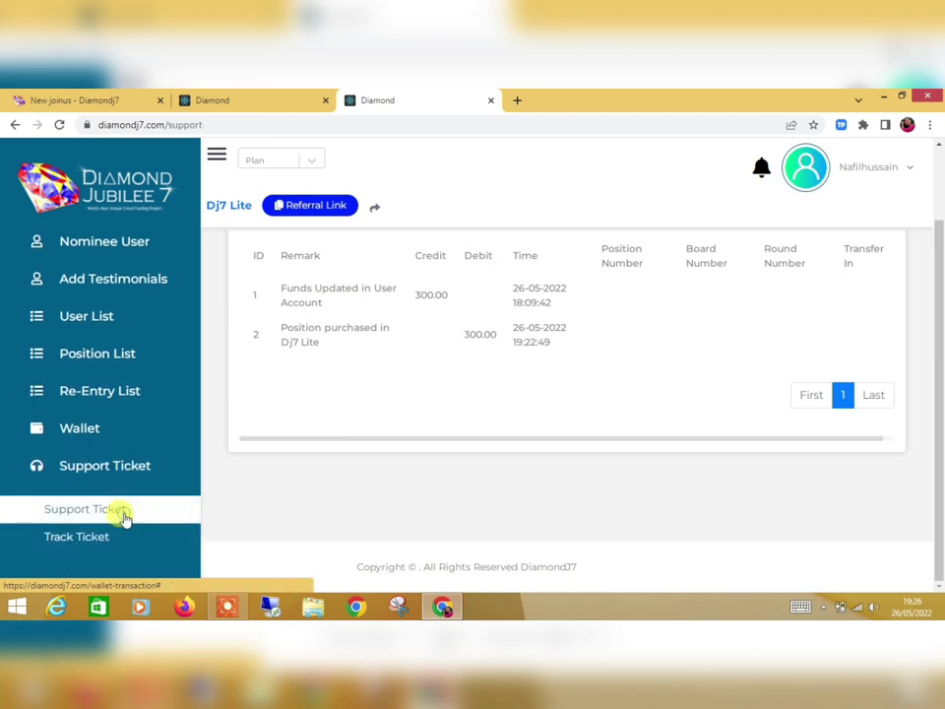
{"action": "scroll", "coordinate": [443, 275], "scroll_direction": "down", "scroll_amount": 1}
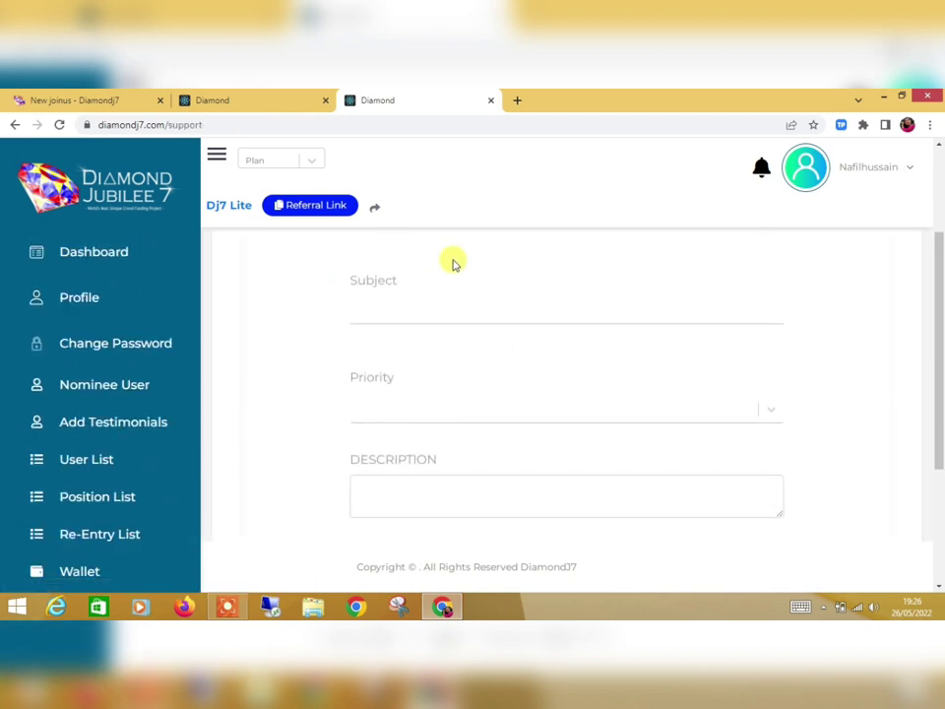
{"action": "scroll", "coordinate": [485, 289], "scroll_direction": "up", "scroll_amount": 2}
Step: Try the position and transaction categories on the new ticket, and look over its subject, priority, description and file fields without submitting
{"action": "left_click", "coordinate": [463, 354]}
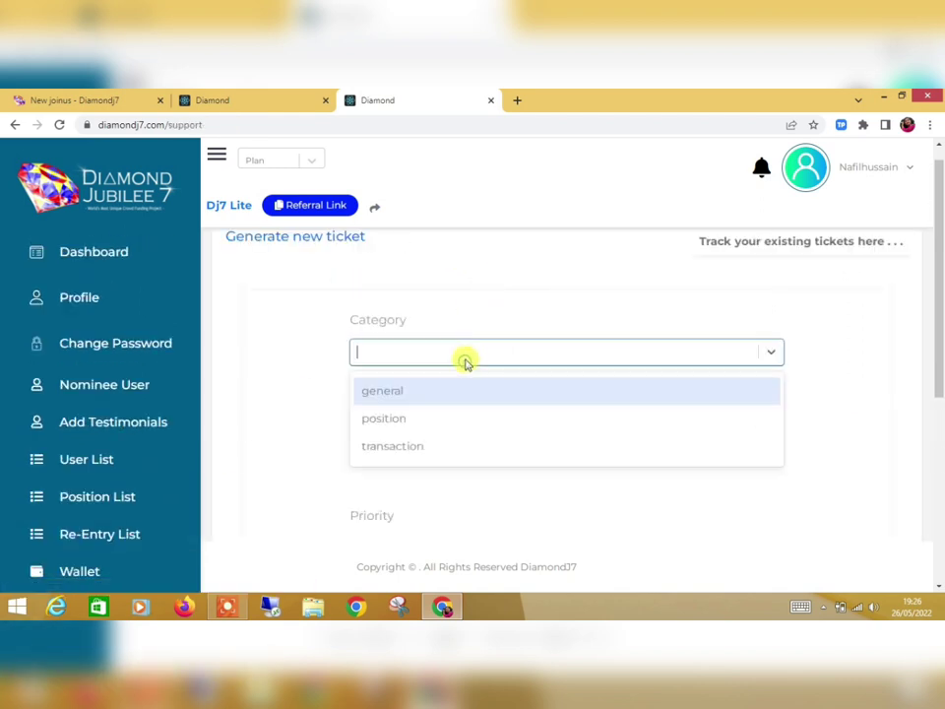
{"action": "left_click", "coordinate": [417, 416]}
{"action": "left_click", "coordinate": [460, 352]}
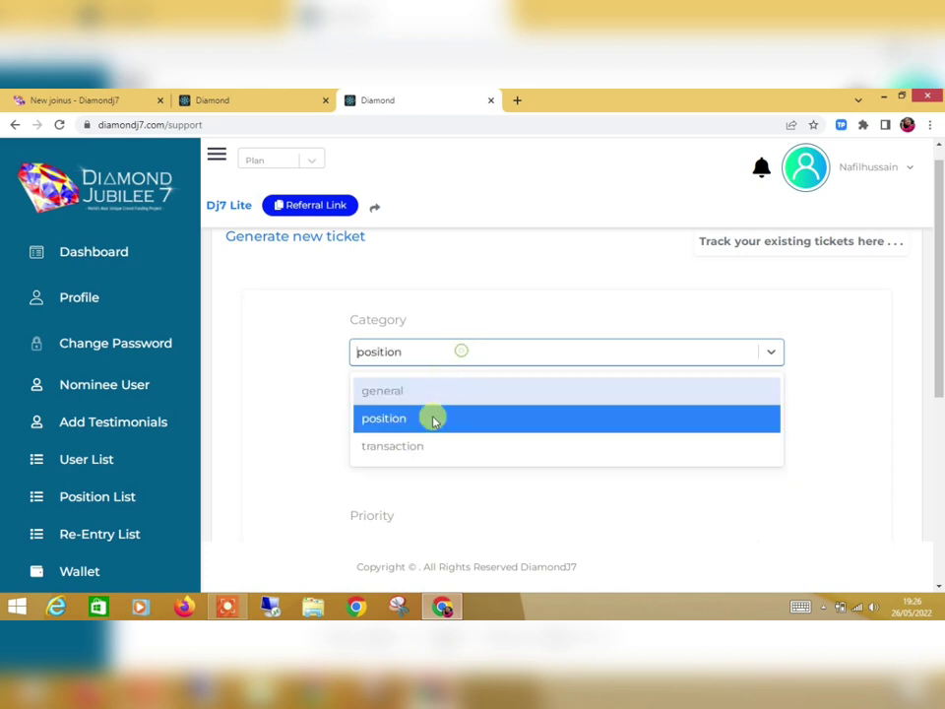
{"action": "left_click", "coordinate": [422, 443]}
{"action": "scroll", "coordinate": [335, 413], "scroll_direction": "down", "scroll_amount": 1}
{"action": "scroll", "coordinate": [394, 433], "scroll_direction": "down", "scroll_amount": 1}
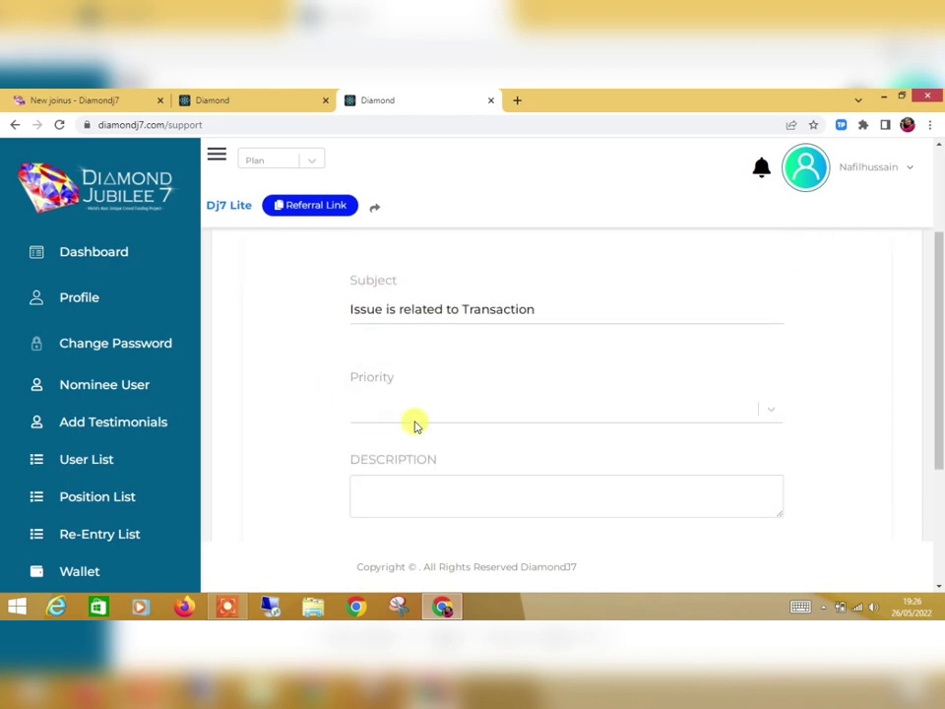
{"action": "left_click", "coordinate": [375, 491]}
{"action": "scroll", "coordinate": [354, 472], "scroll_direction": "down", "scroll_amount": 3}
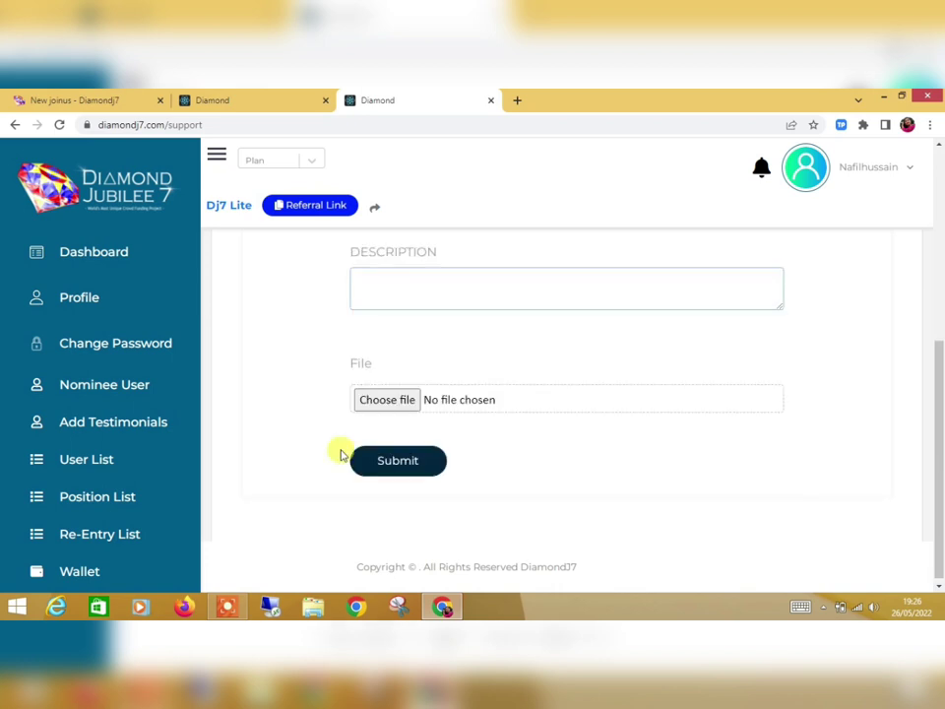
{"action": "scroll", "coordinate": [99, 492], "scroll_direction": "down", "scroll_amount": 1}
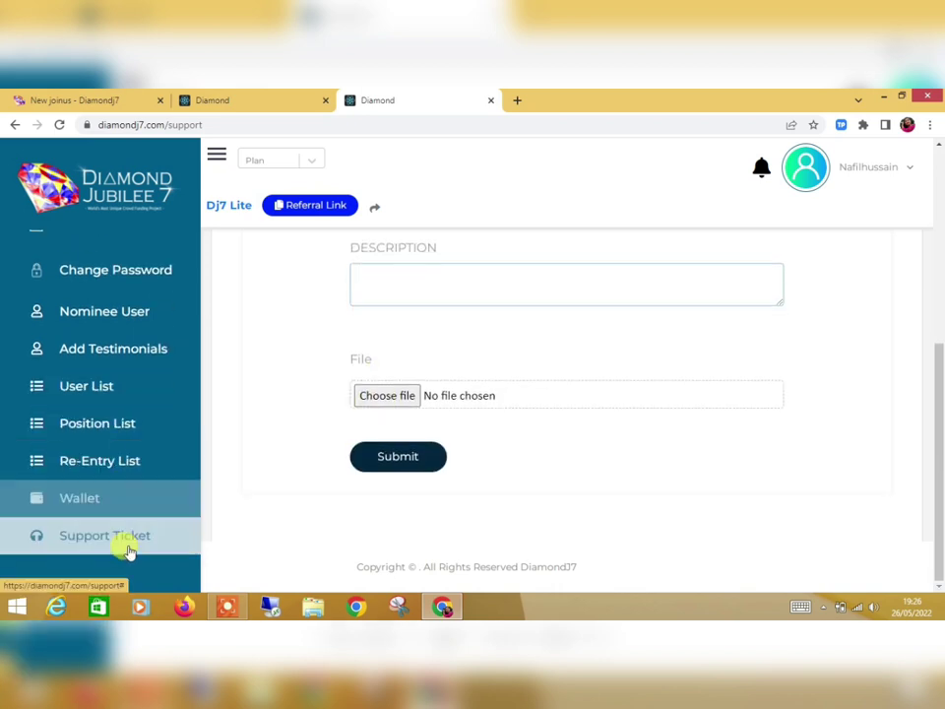
Step: Open the Track Ticket page and check its table for existing support tickets
{"action": "left_click", "coordinate": [131, 544]}
{"action": "scroll", "coordinate": [92, 574], "scroll_direction": "down", "scroll_amount": 1}
{"action": "left_click", "coordinate": [118, 544]}
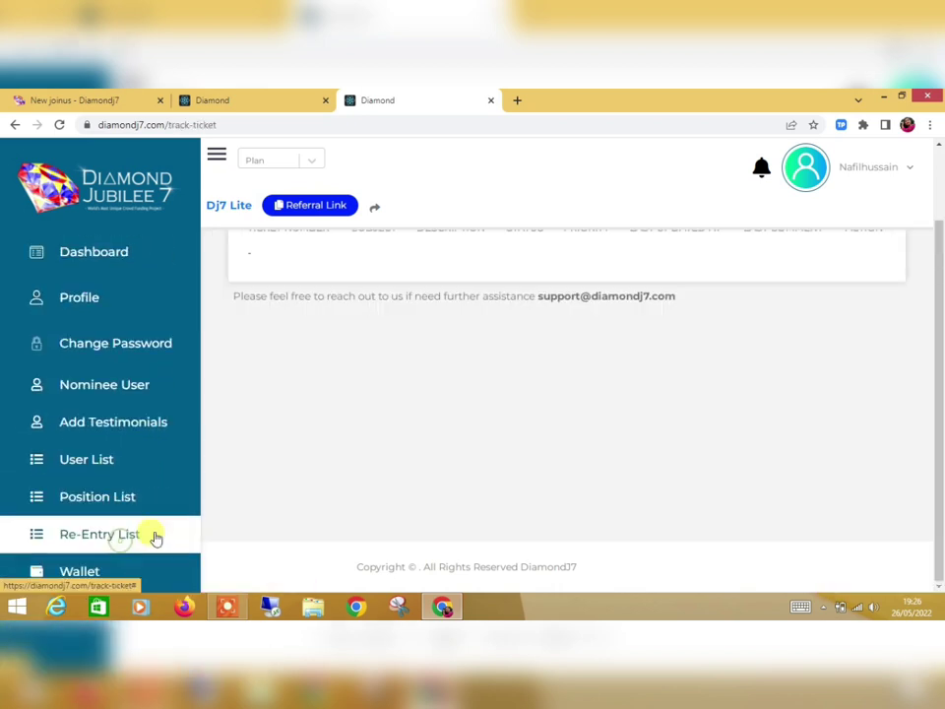
{"action": "scroll", "coordinate": [449, 386], "scroll_direction": "up", "scroll_amount": 1}
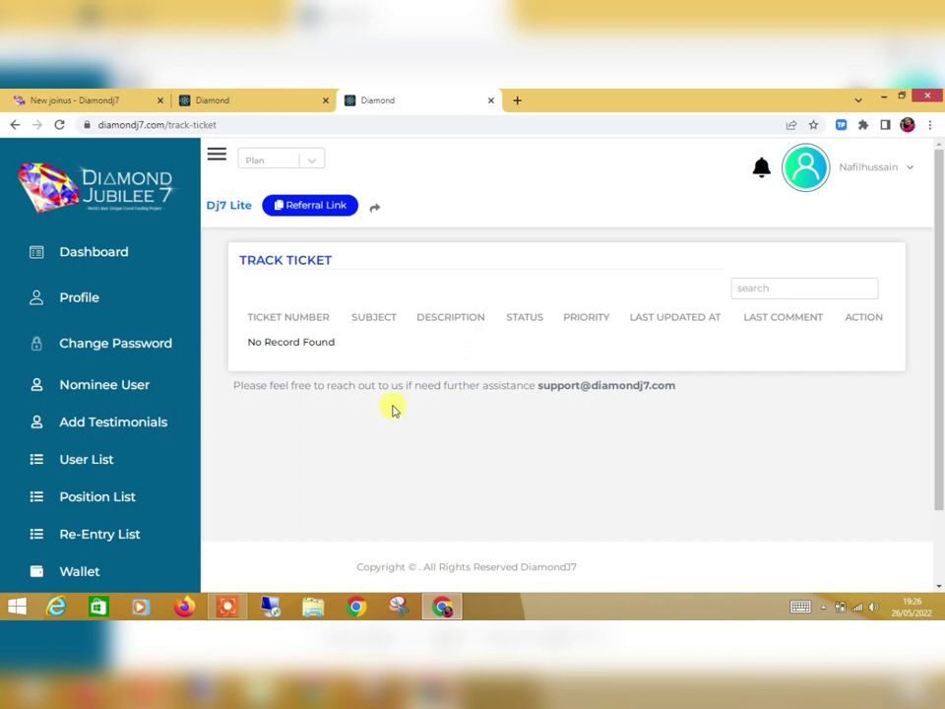
{"action": "left_click_drag", "start_coordinate": [225, 347], "coordinate": [369, 342]}
{"action": "left_click", "coordinate": [369, 341]}
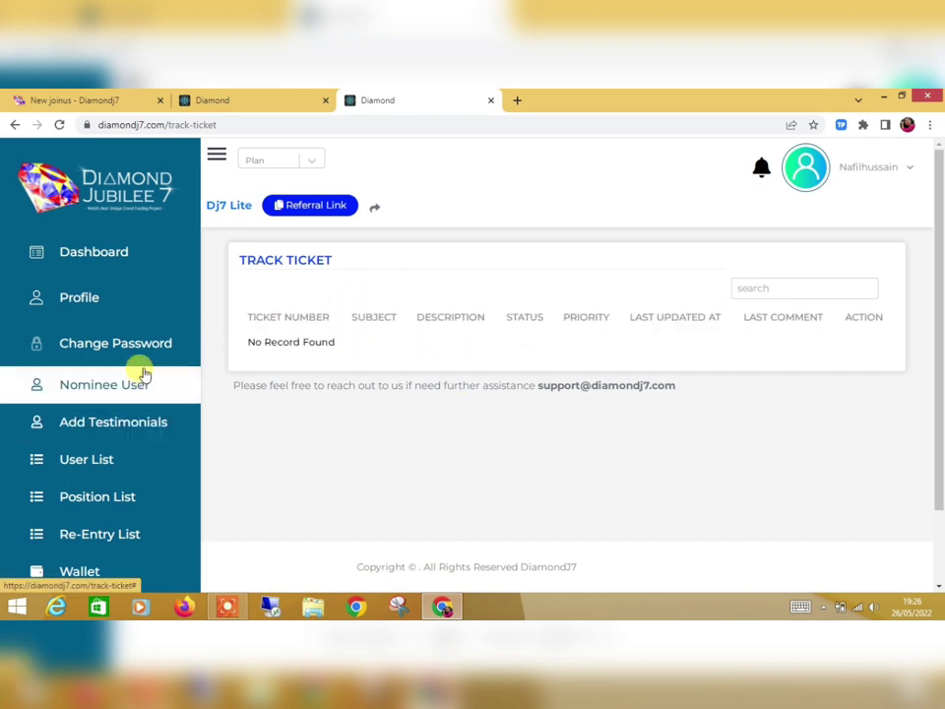
Step: Return to the Dashboard and review the sponsor board, the positions owned, and the pending position and donation figures
{"action": "left_click", "coordinate": [112, 260]}
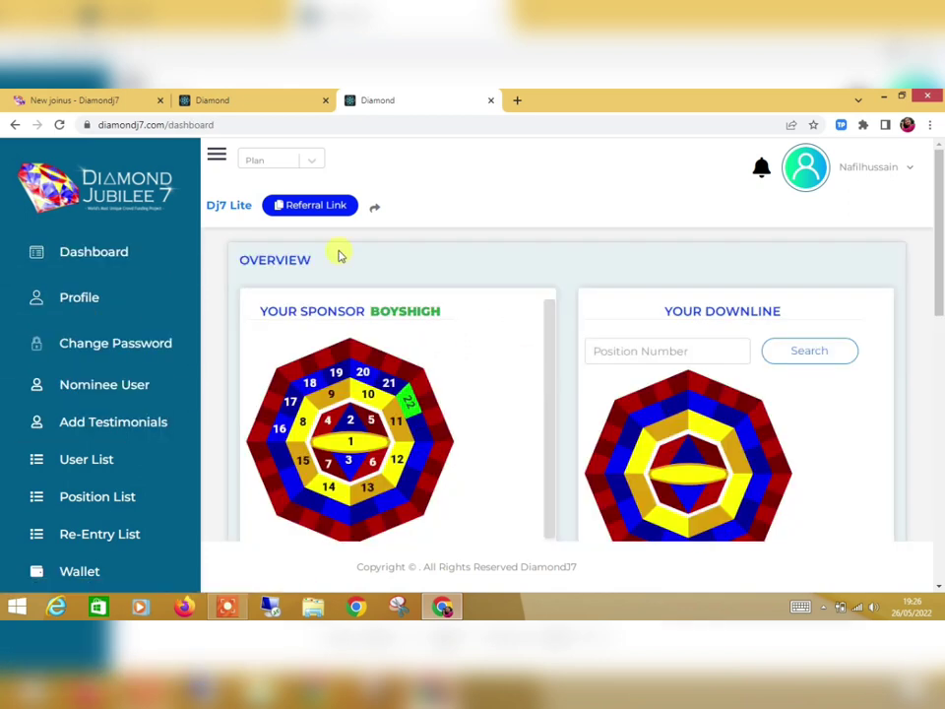
{"action": "mouse_move", "coordinate": [404, 398]}
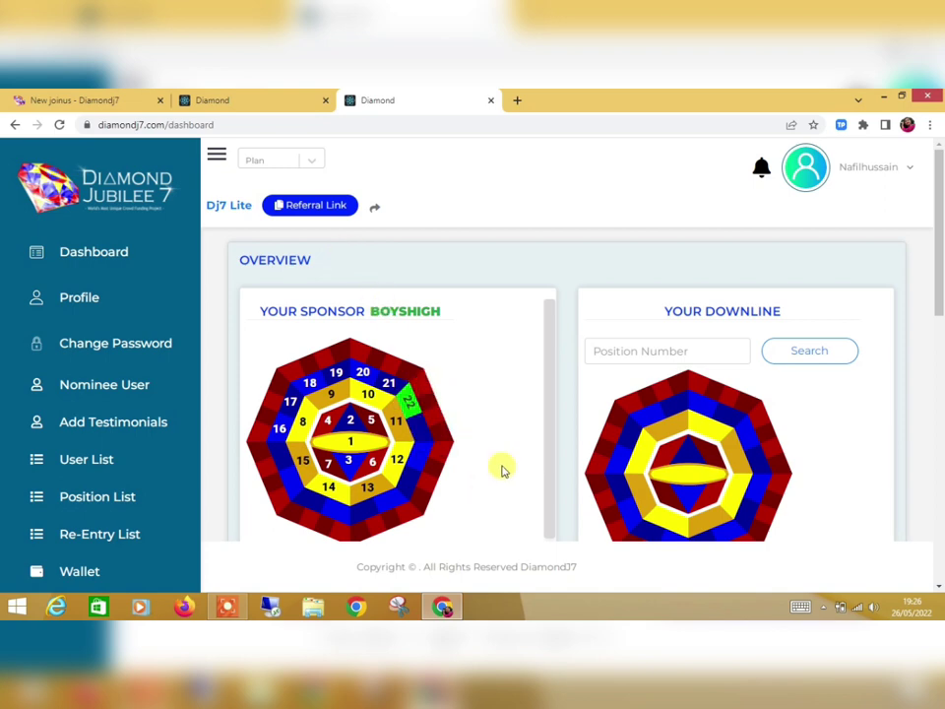
{"action": "scroll", "coordinate": [544, 469], "scroll_direction": "down", "scroll_amount": 5}
{"action": "scroll", "coordinate": [469, 450], "scroll_direction": "up", "scroll_amount": 1}
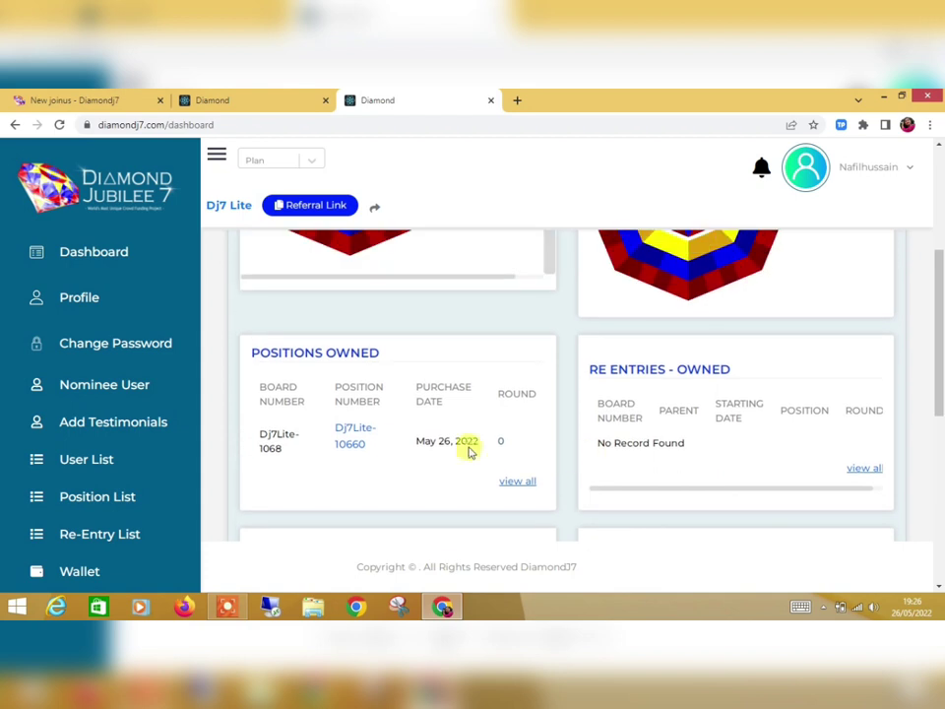
{"action": "scroll", "coordinate": [473, 457], "scroll_direction": "down", "scroll_amount": 3}
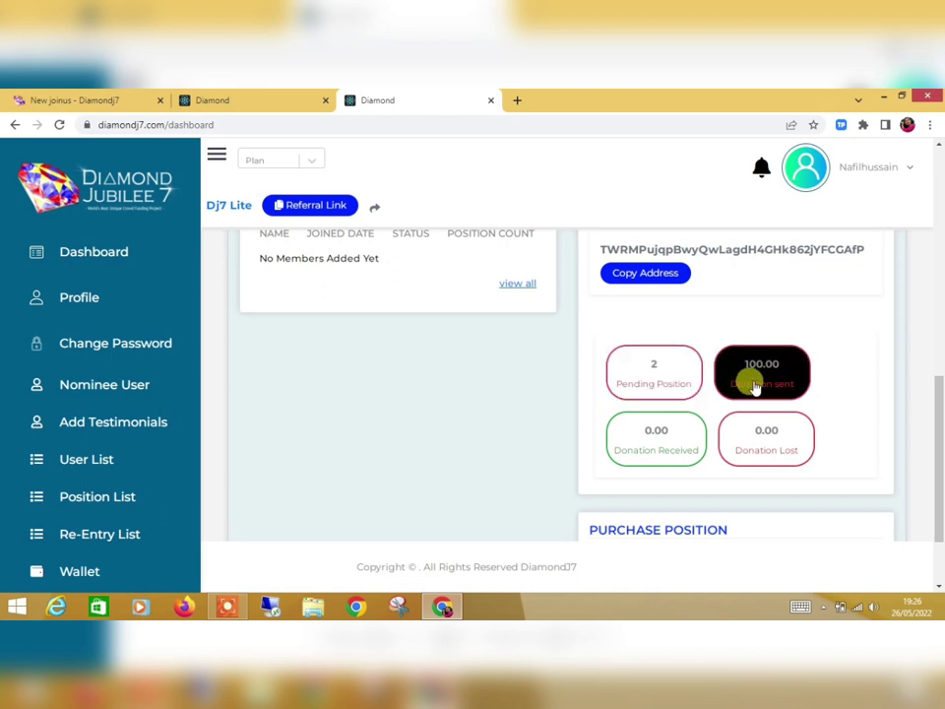
Step: Switch to the other Dashboard tab, open the owned position's genealogy board from Positions Owned, and inspect its place 22
{"action": "key", "text": "ctrl+shift+Tab"}
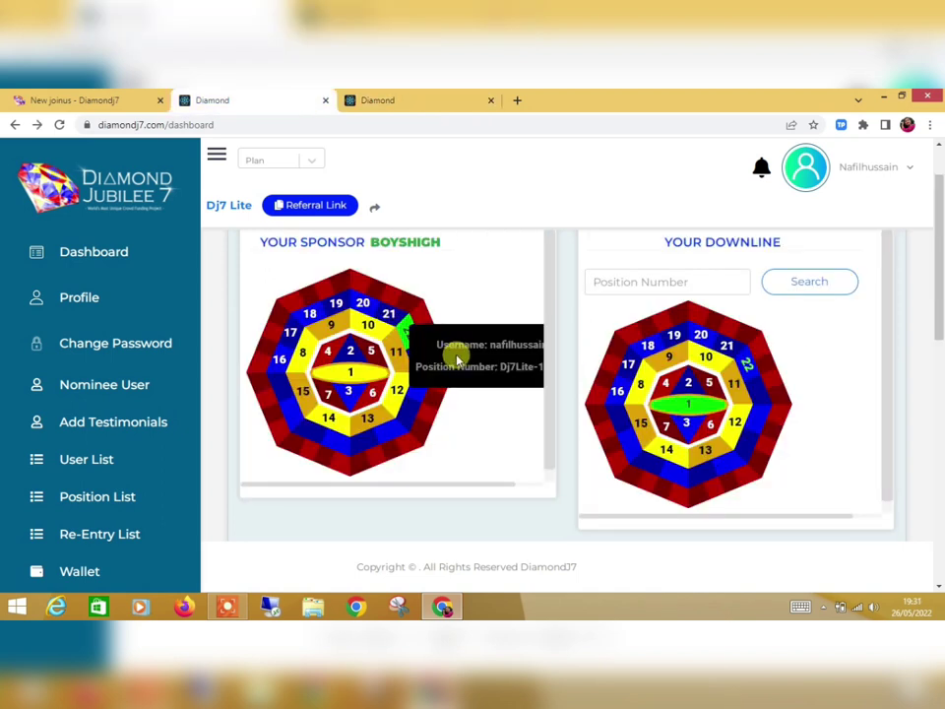
{"action": "scroll", "coordinate": [462, 364], "scroll_direction": "down", "scroll_amount": 3}
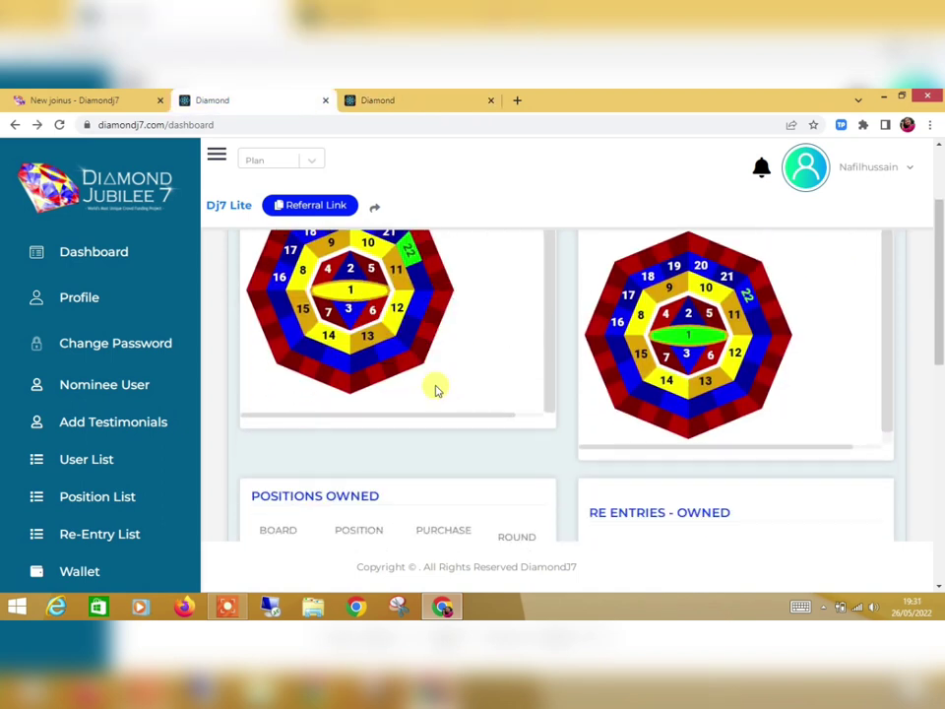
{"action": "scroll", "coordinate": [404, 394], "scroll_direction": "down", "scroll_amount": 3}
{"action": "left_click", "coordinate": [356, 379]}
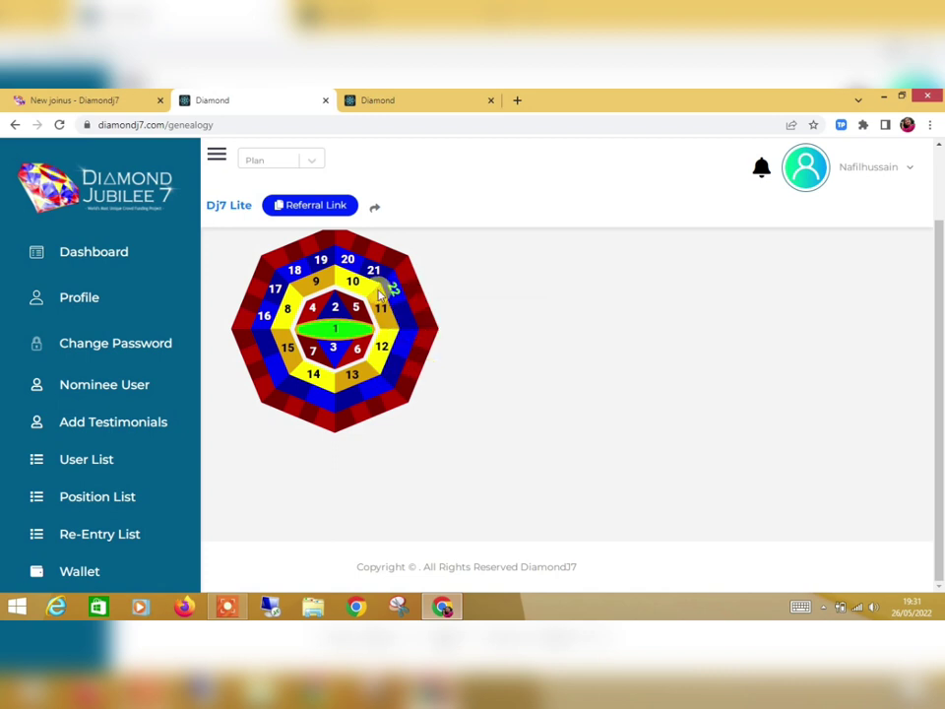
{"action": "mouse_move", "coordinate": [394, 292]}
Step: Copy the Dj7 Lite referral link and paste it into the address bar of a new browser tab
{"action": "left_click", "coordinate": [321, 206]}
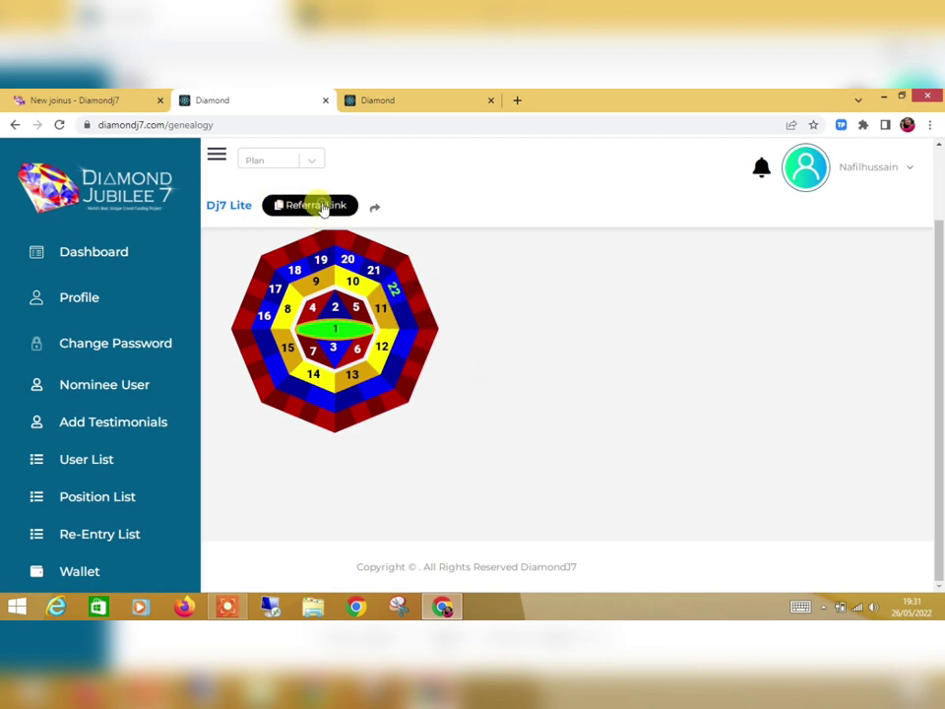
{"action": "left_click", "coordinate": [519, 100]}
{"action": "right_click", "coordinate": [489, 124]}
{"action": "left_click", "coordinate": [522, 210]}
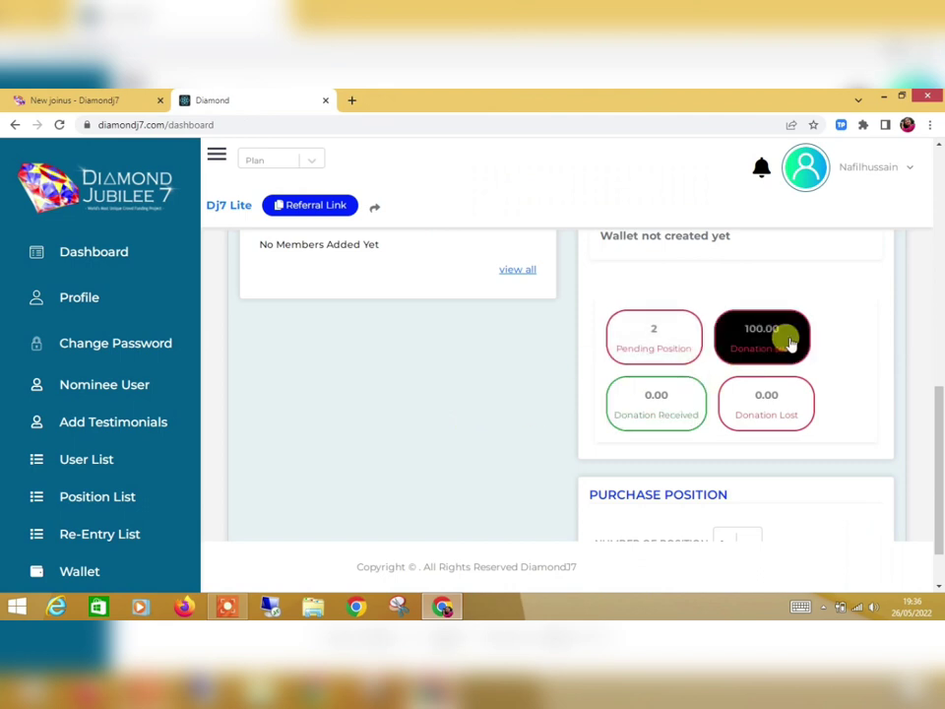
Step: Review the Dashboard's donation and pending position figures, the wallet balance section, and the sponsor and downline boards
{"action": "scroll", "coordinate": [766, 439], "scroll_direction": "up", "scroll_amount": 3}
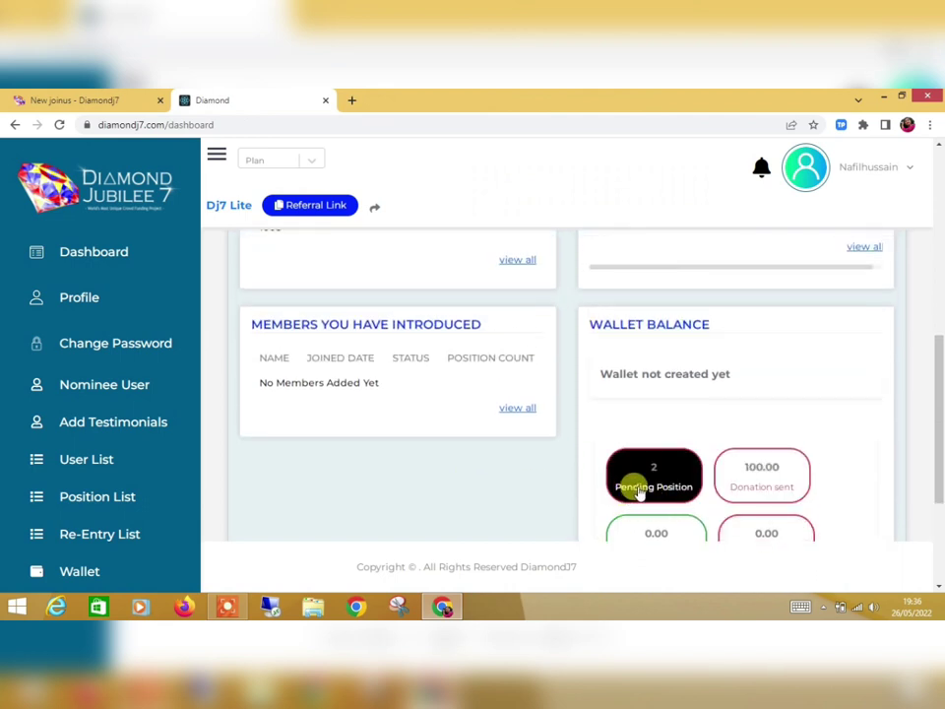
{"action": "scroll", "coordinate": [527, 492], "scroll_direction": "up", "scroll_amount": 5}
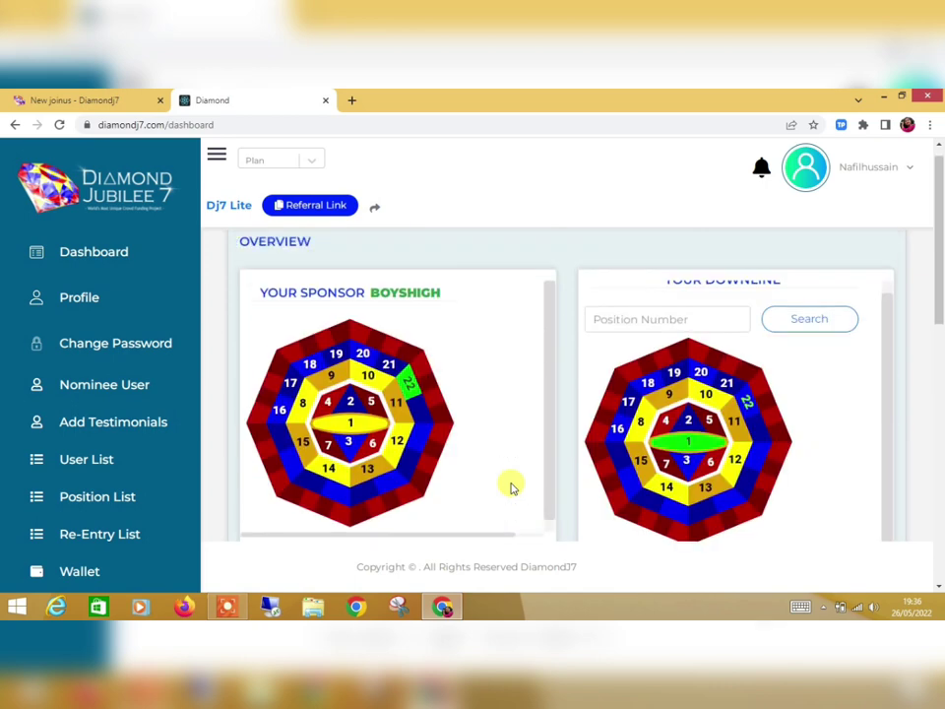
{"action": "mouse_move", "coordinate": [502, 477]}
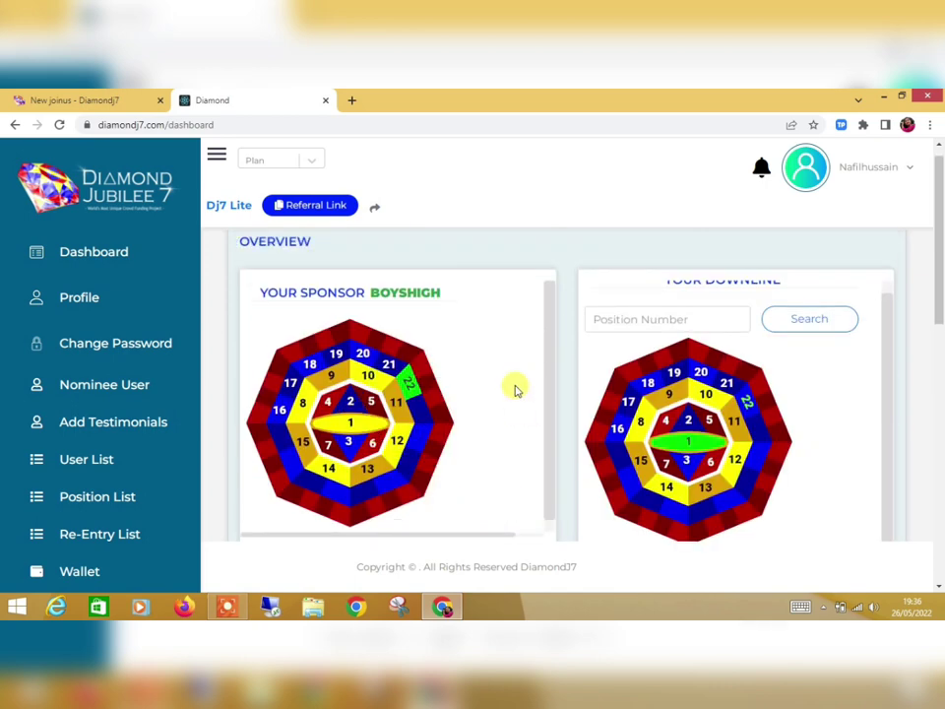